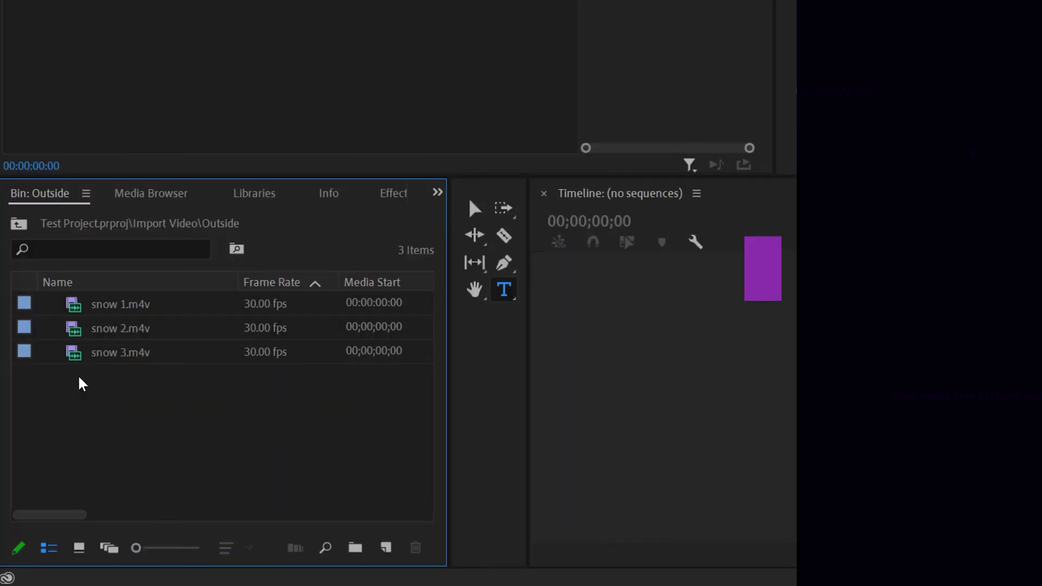
- Build new sequences from snow 1.m4v and snow 2.m4v
click(103, 313)
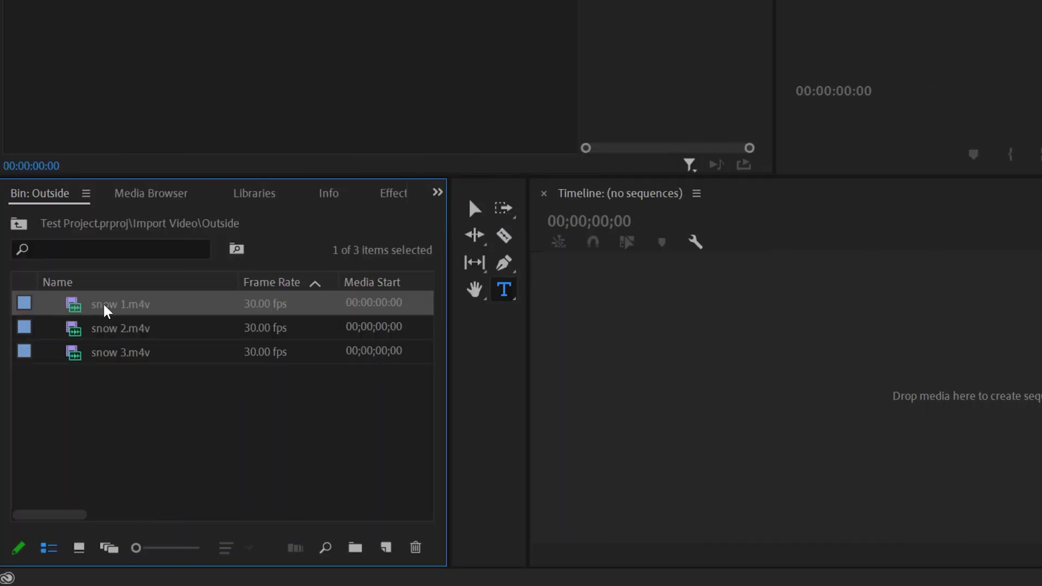
drag(75, 309, 812, 416)
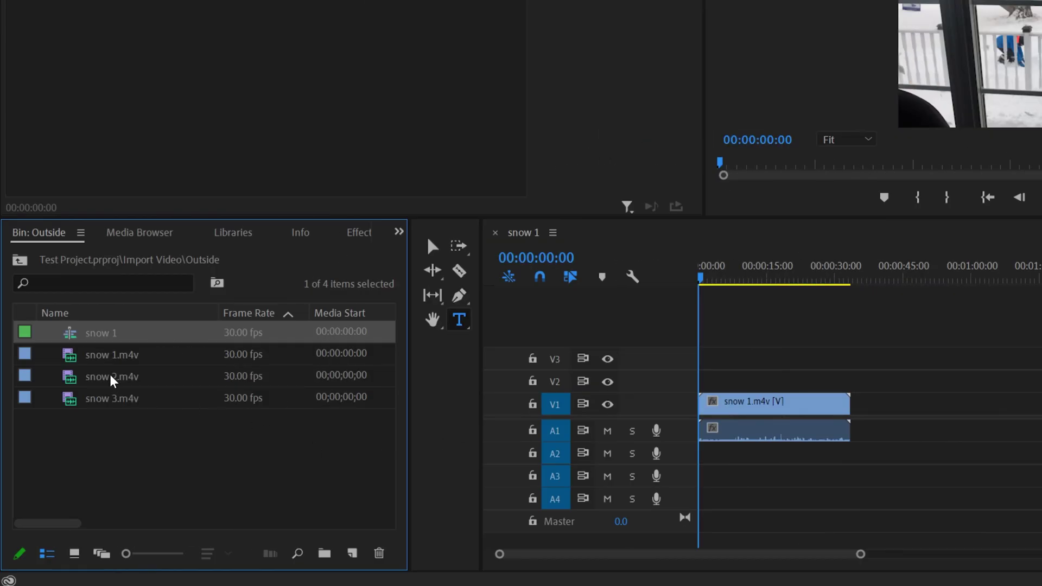
click(130, 381)
right_click(103, 380)
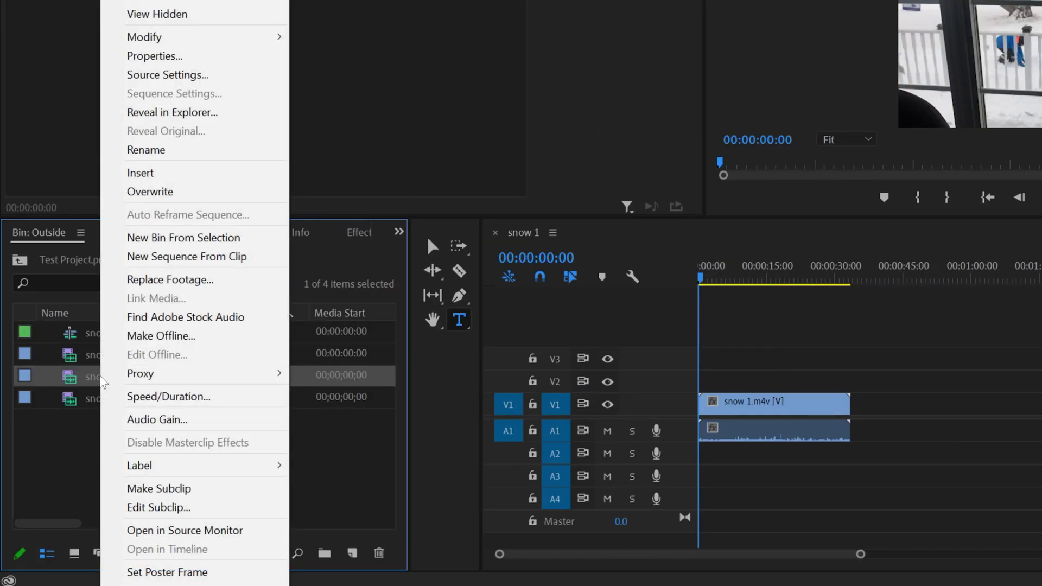
click(192, 259)
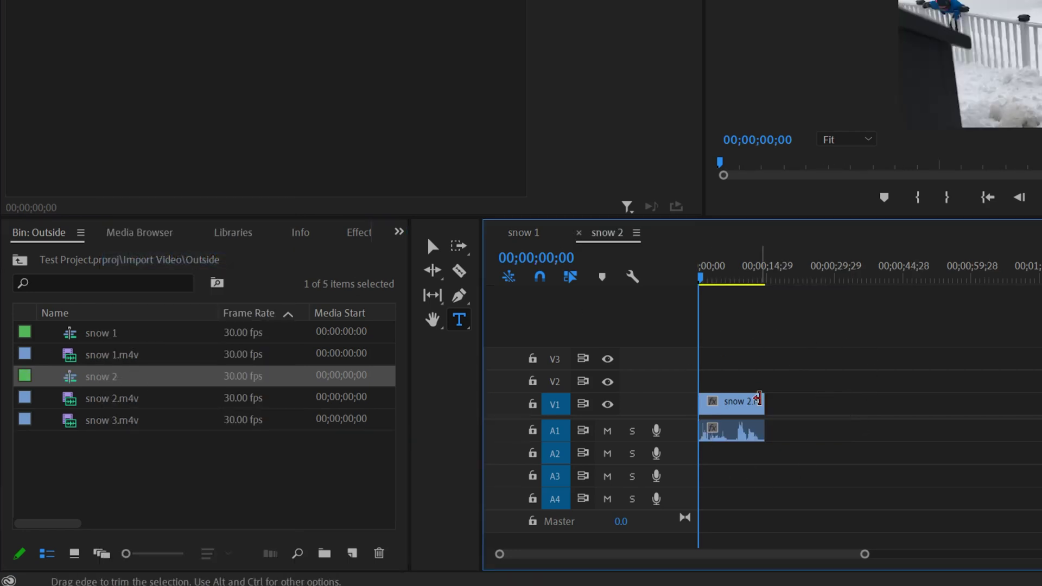
- Switch between the snow 1 and snow 2 timeline tabs, ending on snow 2
click(525, 239)
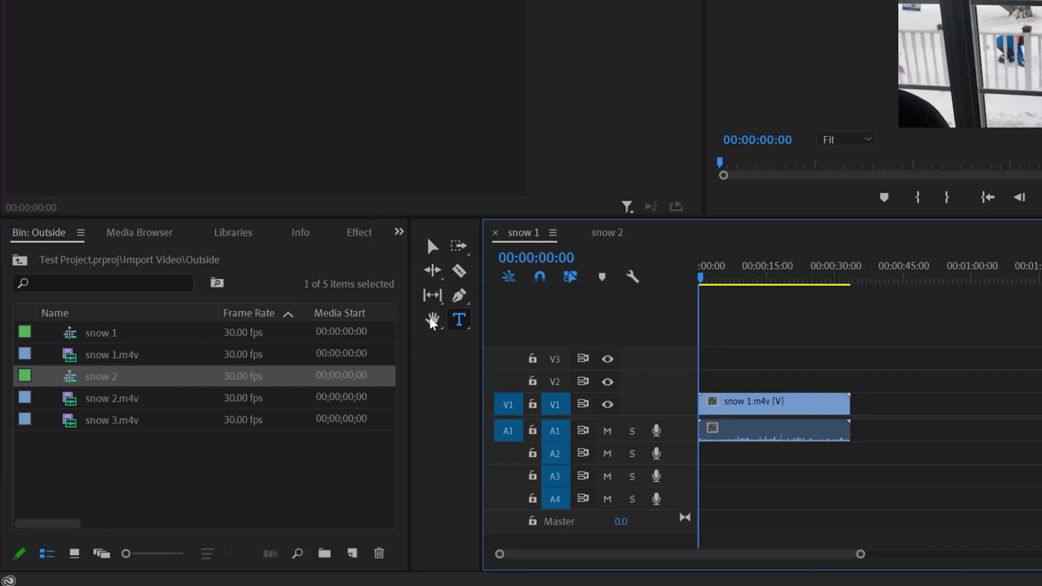
click(604, 233)
click(520, 238)
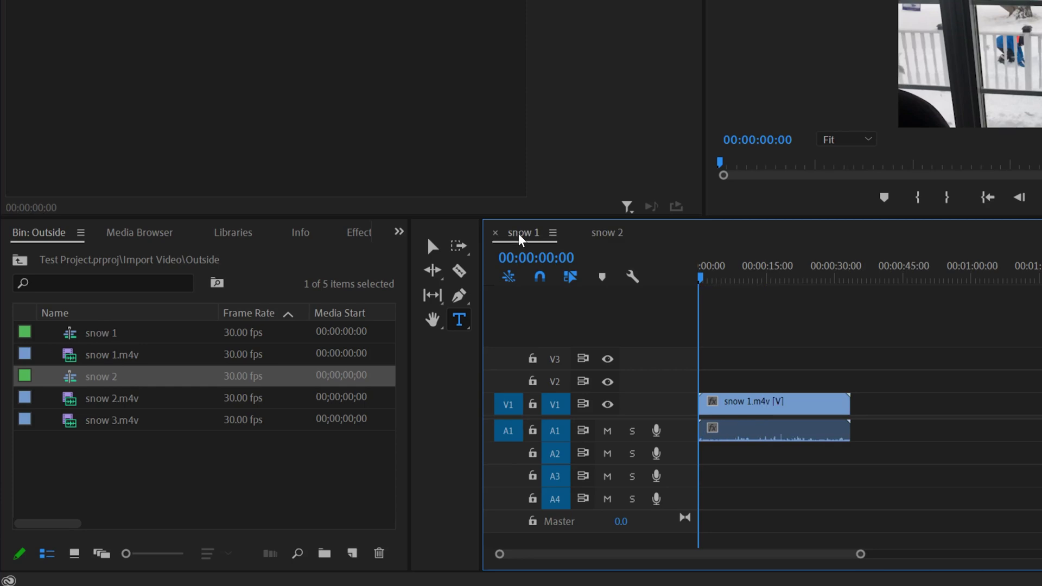
click(602, 234)
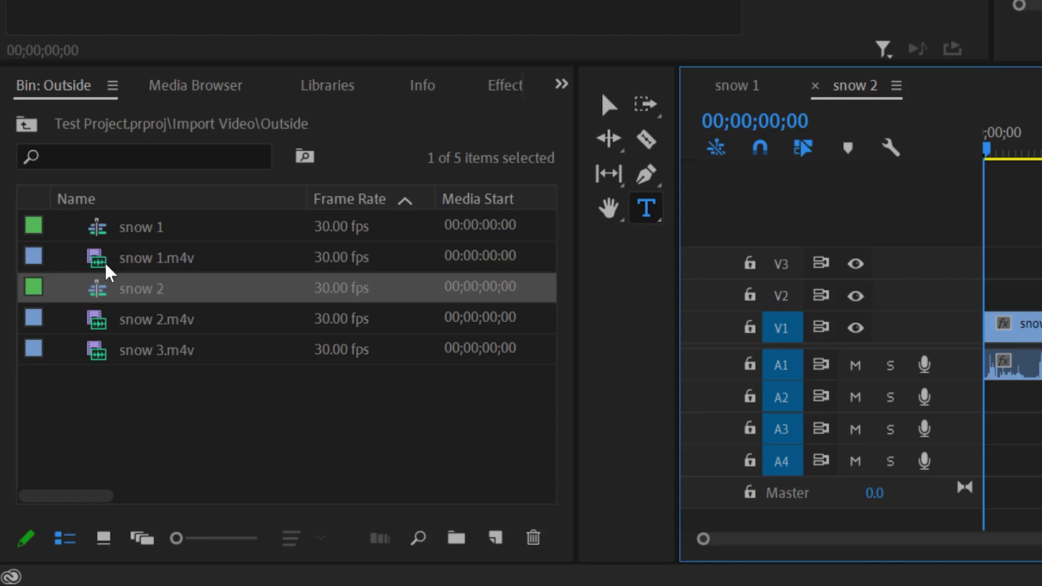
click(107, 302)
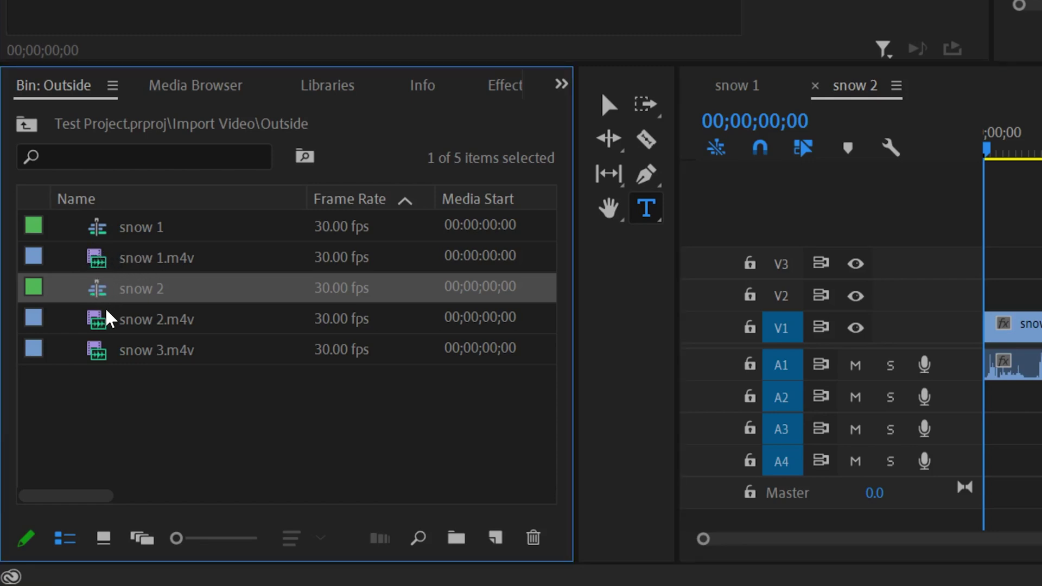
click(102, 325)
click(98, 353)
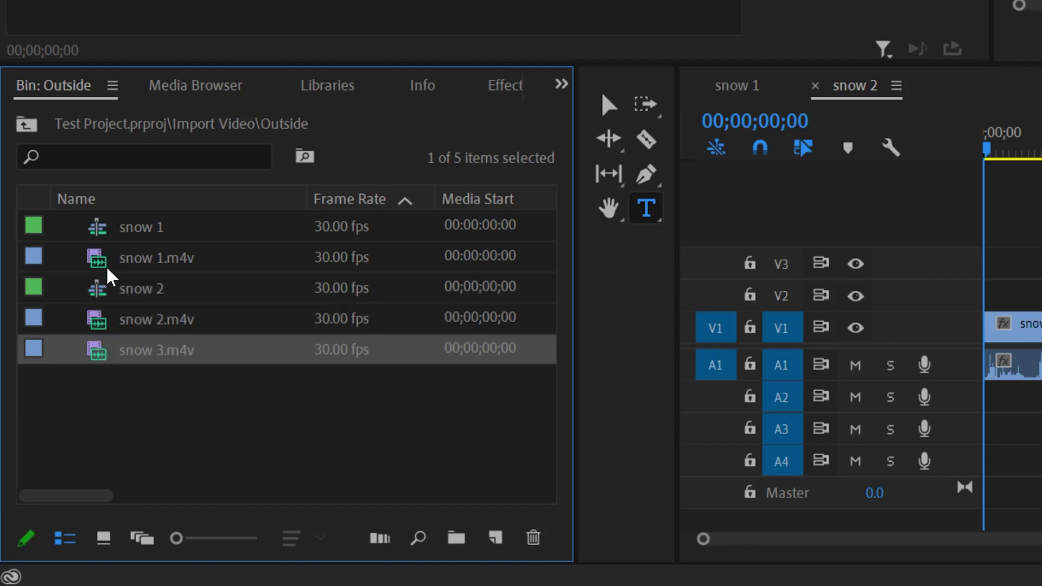
click(100, 234)
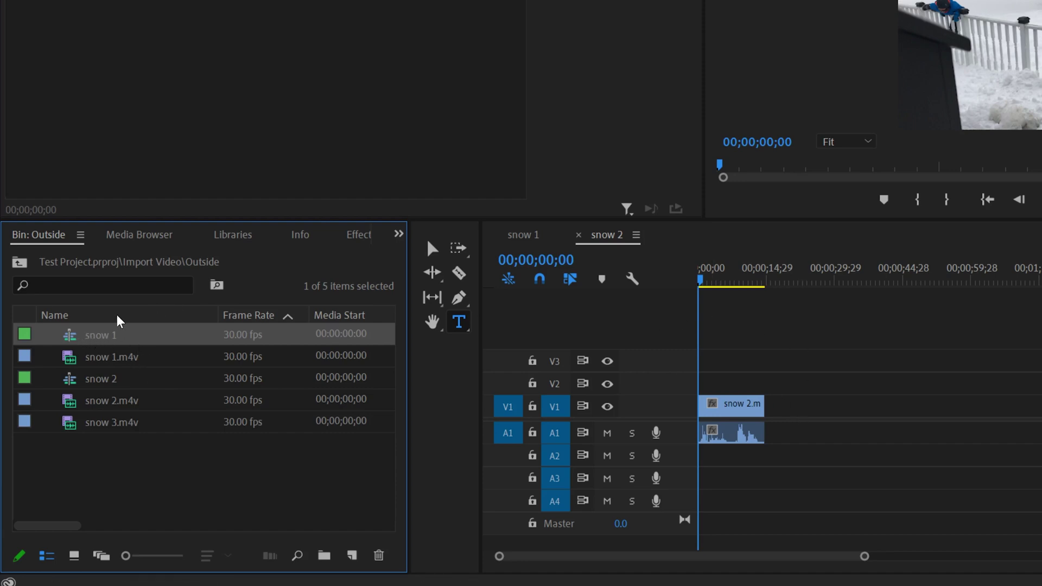
- In the bin, retitle snow 1 as 'Sequence 1' and snow 2 as 'Sequence 2'
click(115, 337)
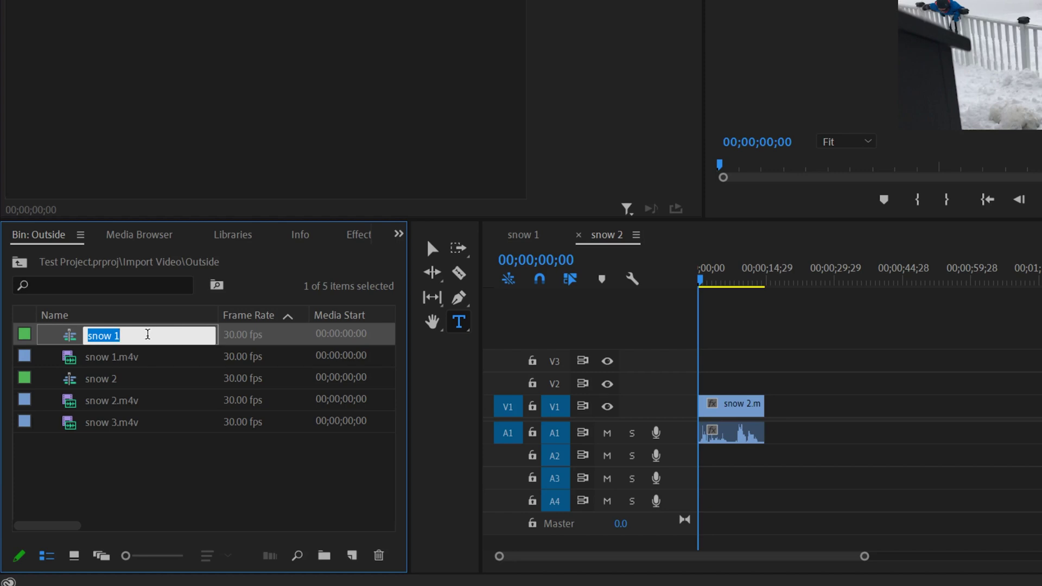
text(Sequence)
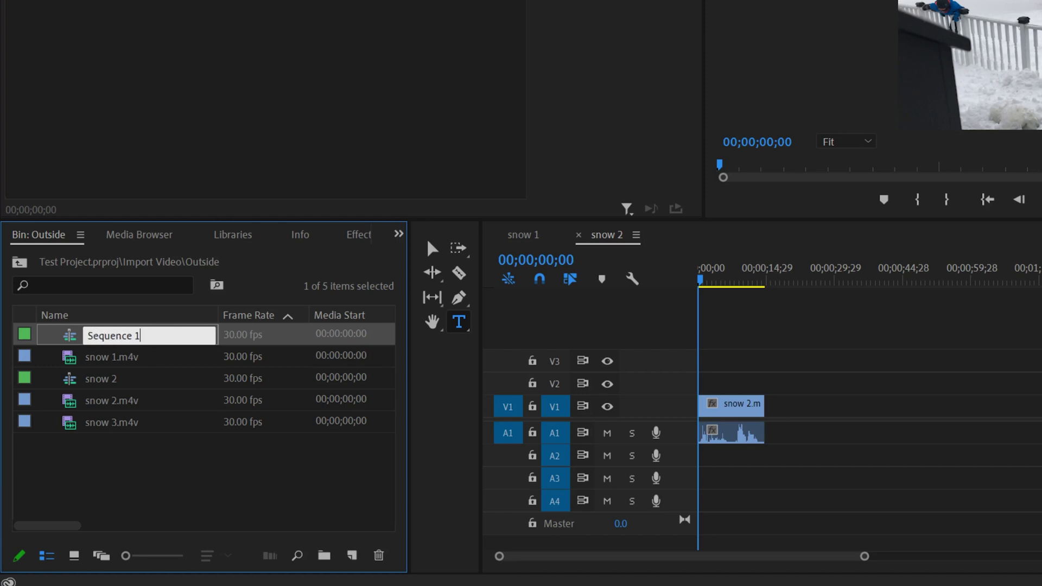
click(136, 384)
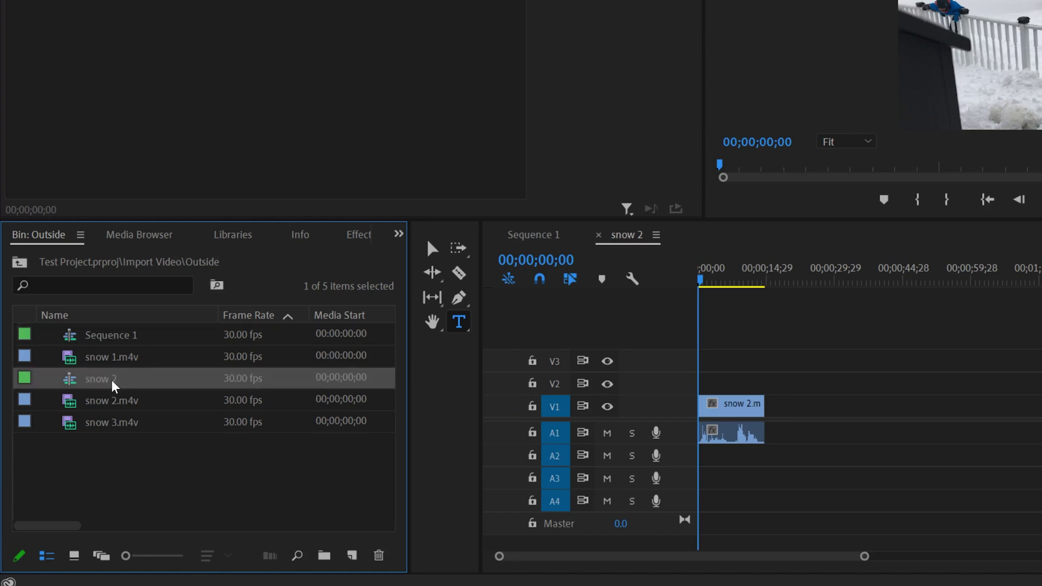
click(114, 384)
text(Sequence)
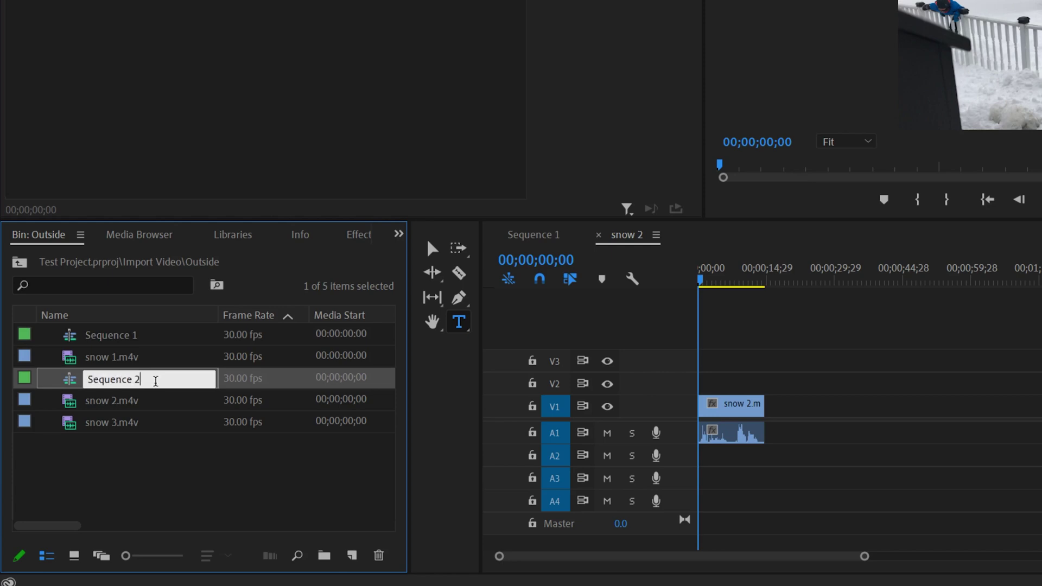
click(155, 448)
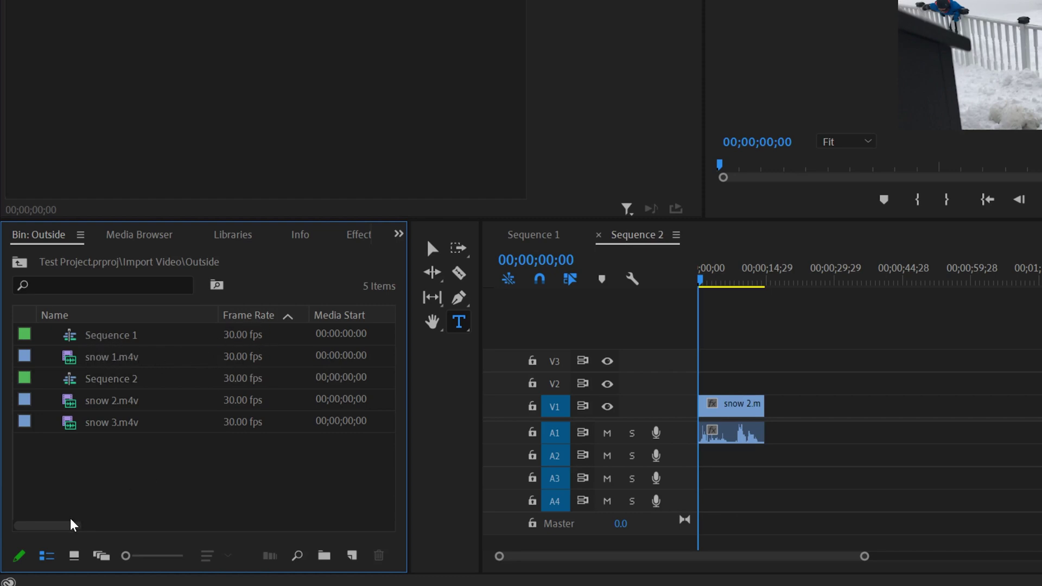
drag(73, 524, 213, 516)
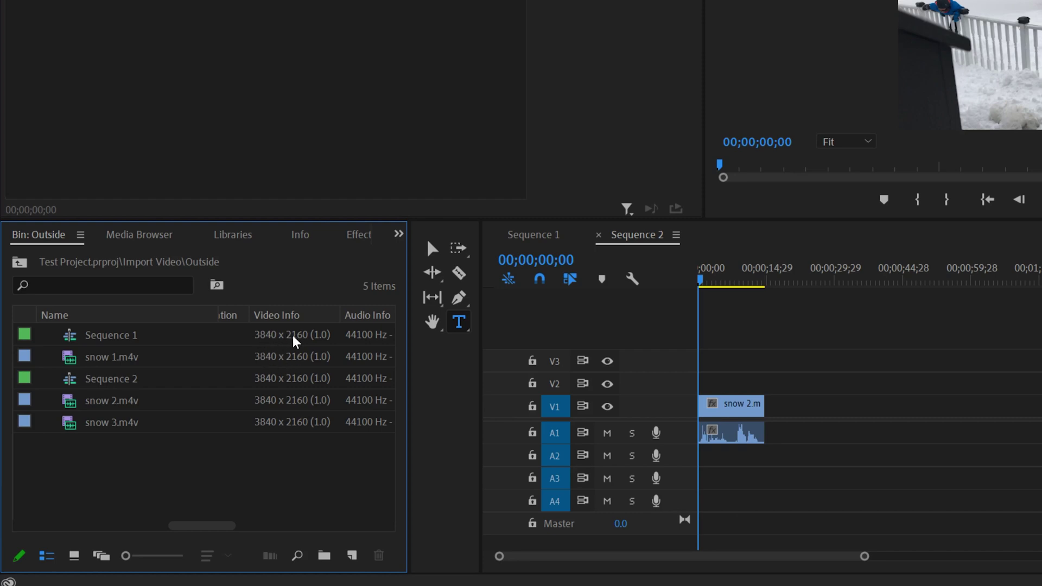
click(115, 362)
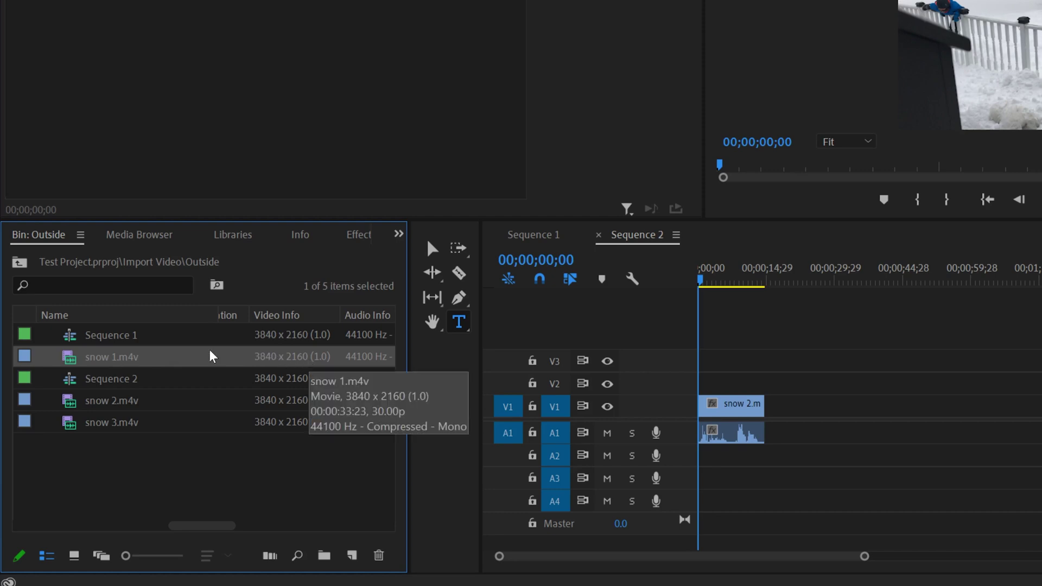
click(289, 340)
click(323, 377)
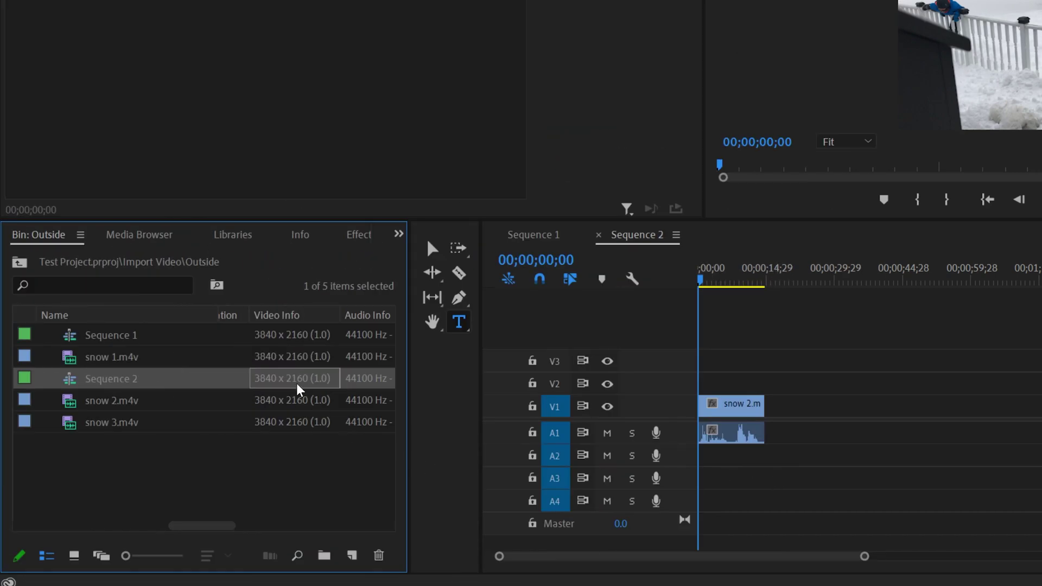
click(276, 357)
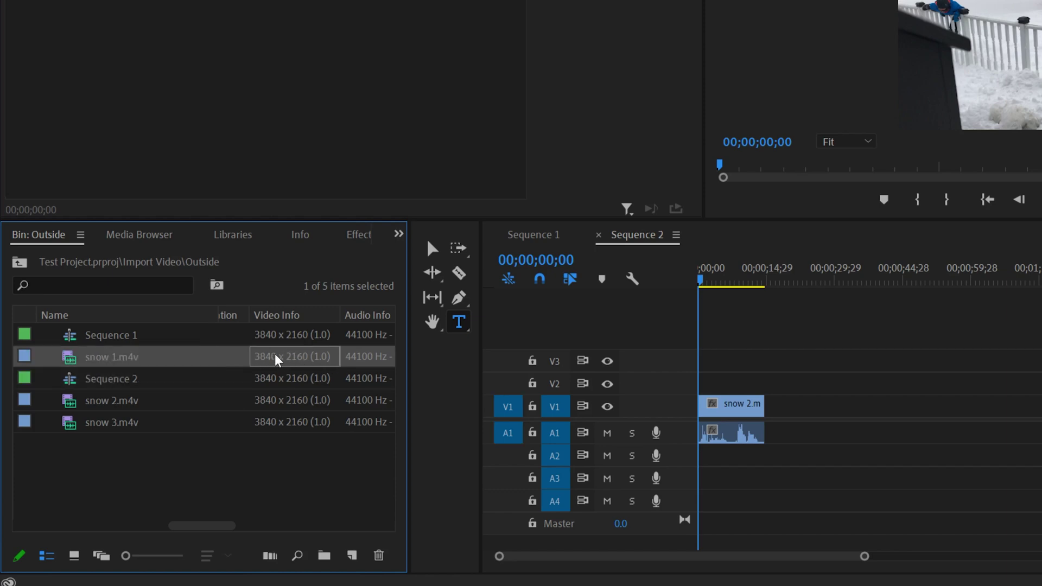
drag(210, 529, 28, 521)
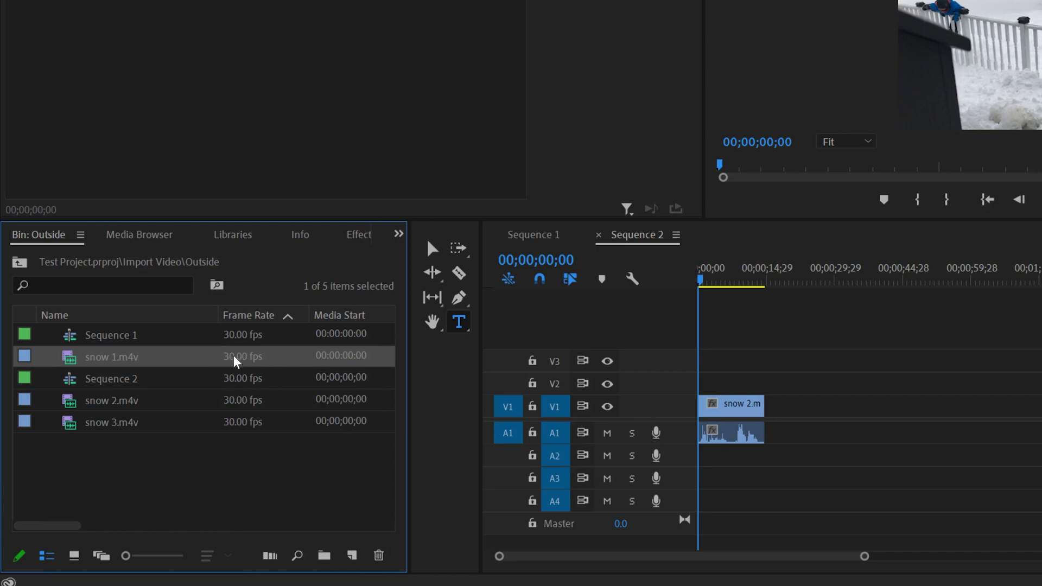
click(232, 402)
click(236, 362)
click(242, 404)
click(242, 423)
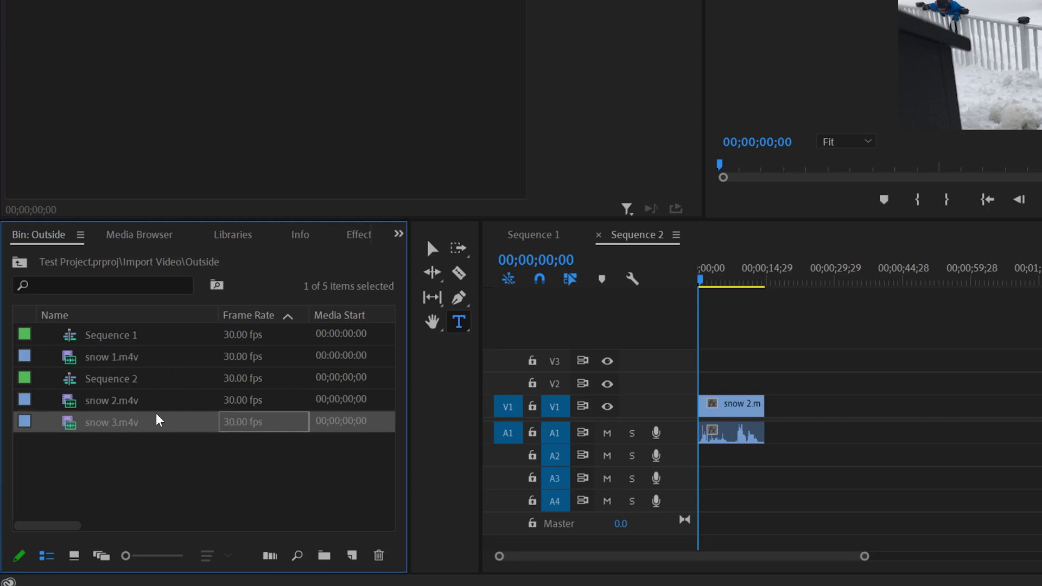
click(399, 234)
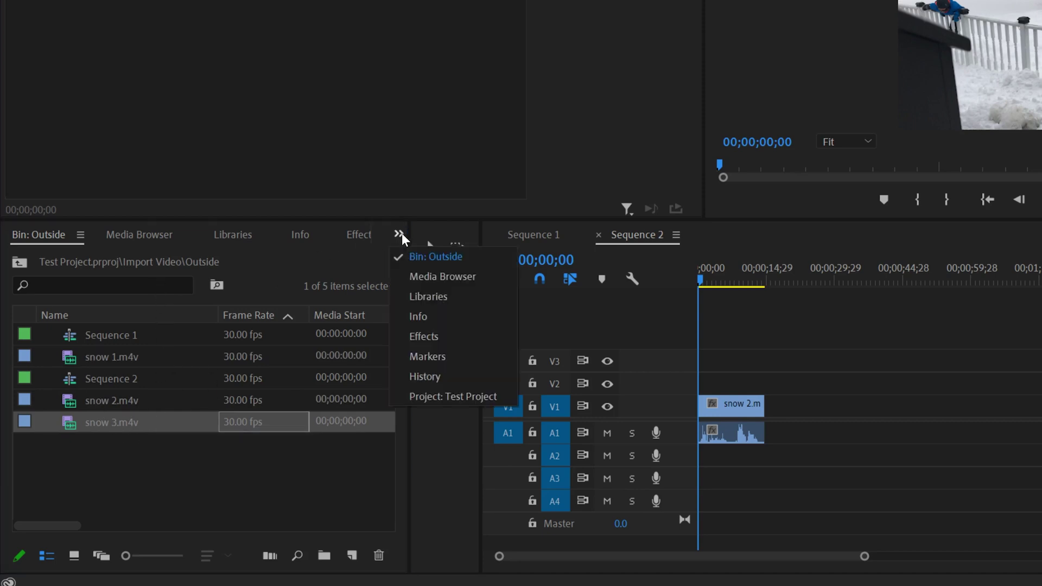
click(434, 399)
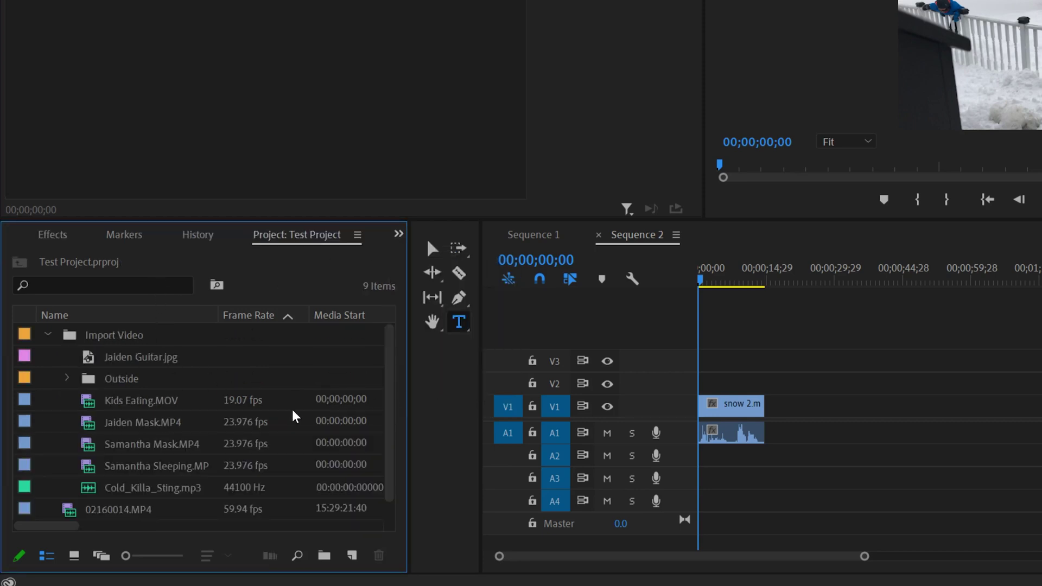
click(243, 407)
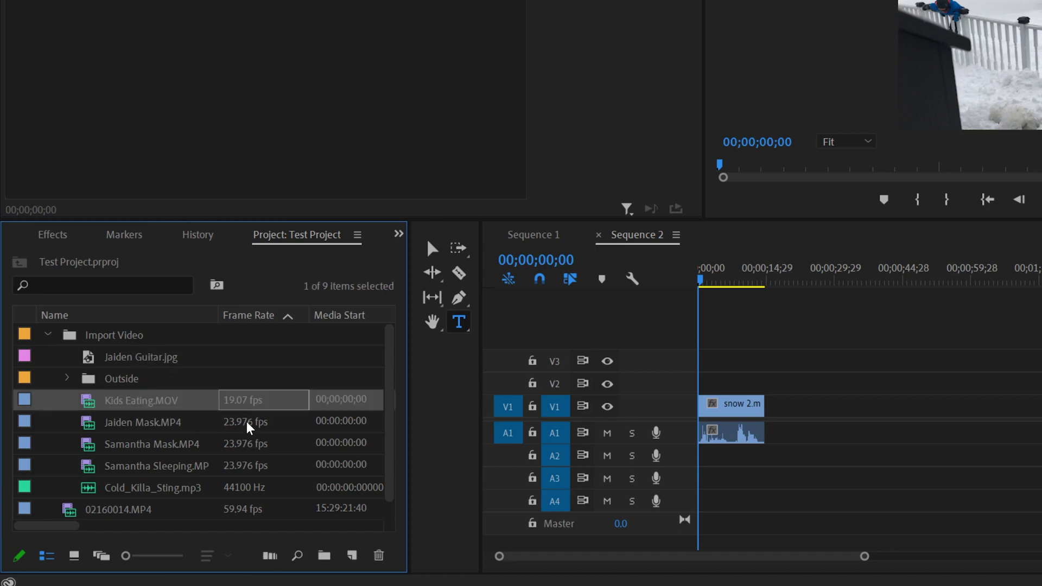
click(251, 428)
click(238, 511)
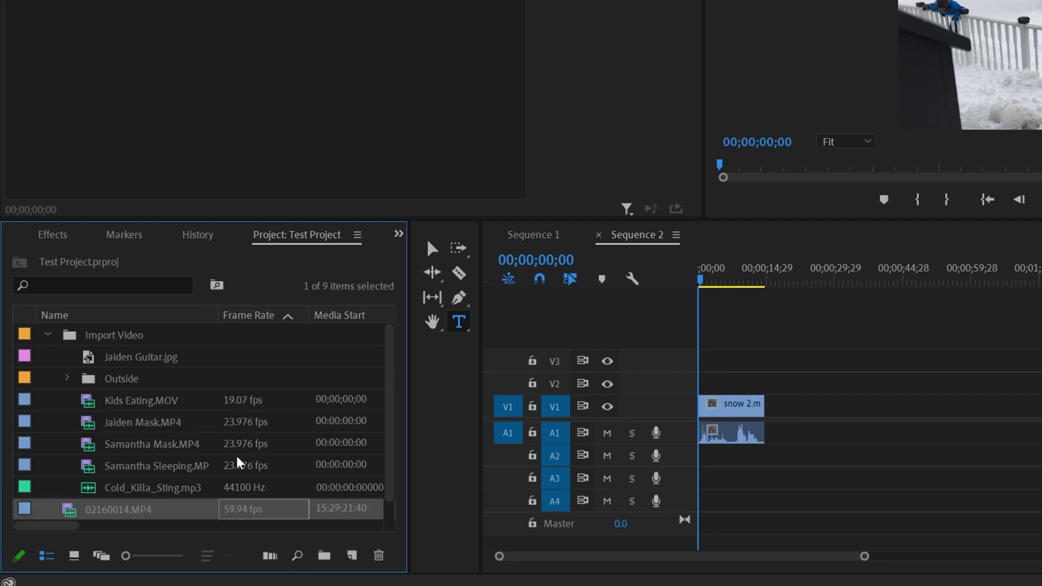
click(67, 378)
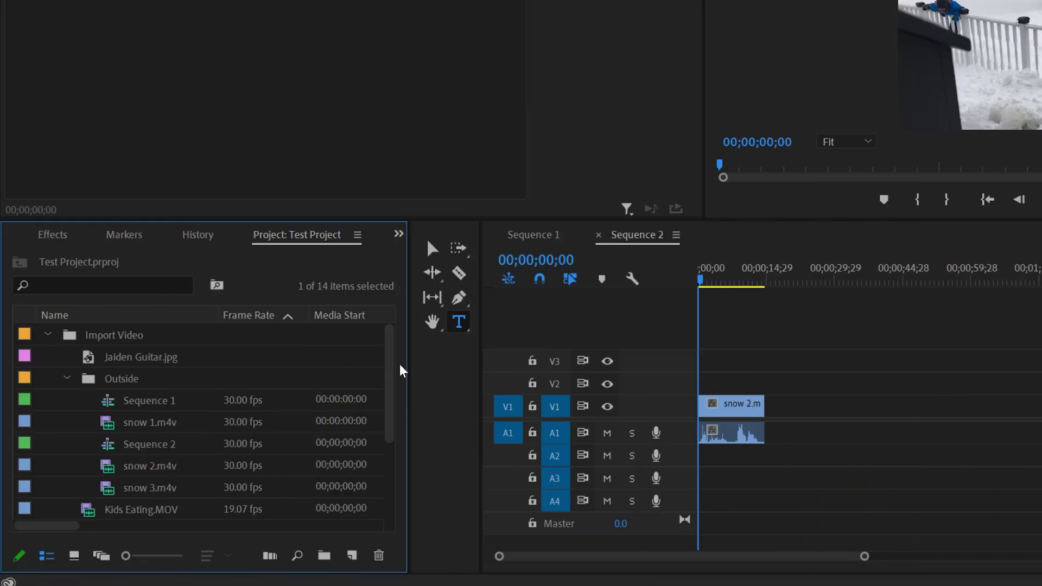
scroll(388, 376, down, 2)
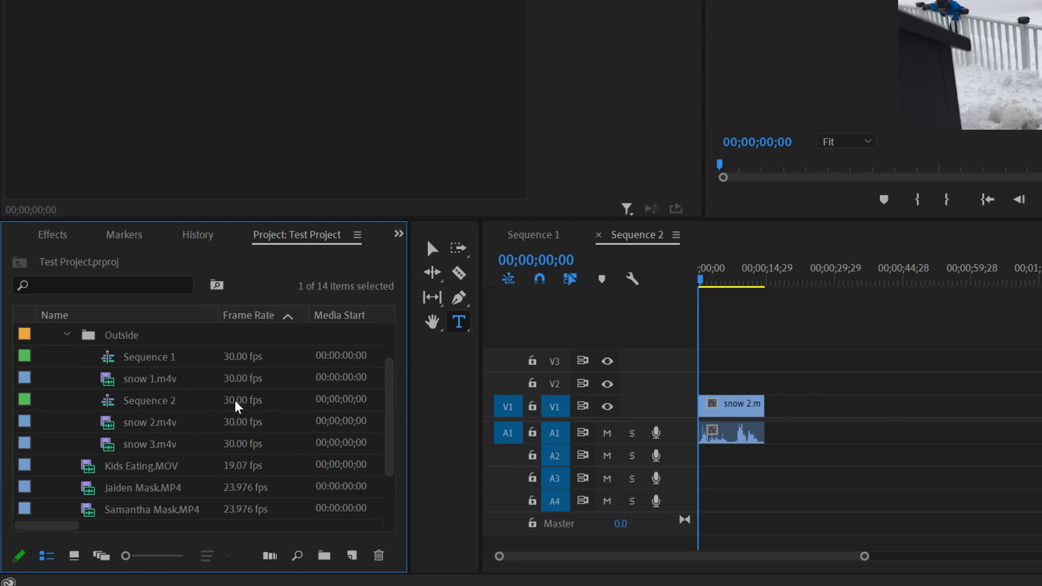
click(239, 357)
click(242, 380)
click(242, 404)
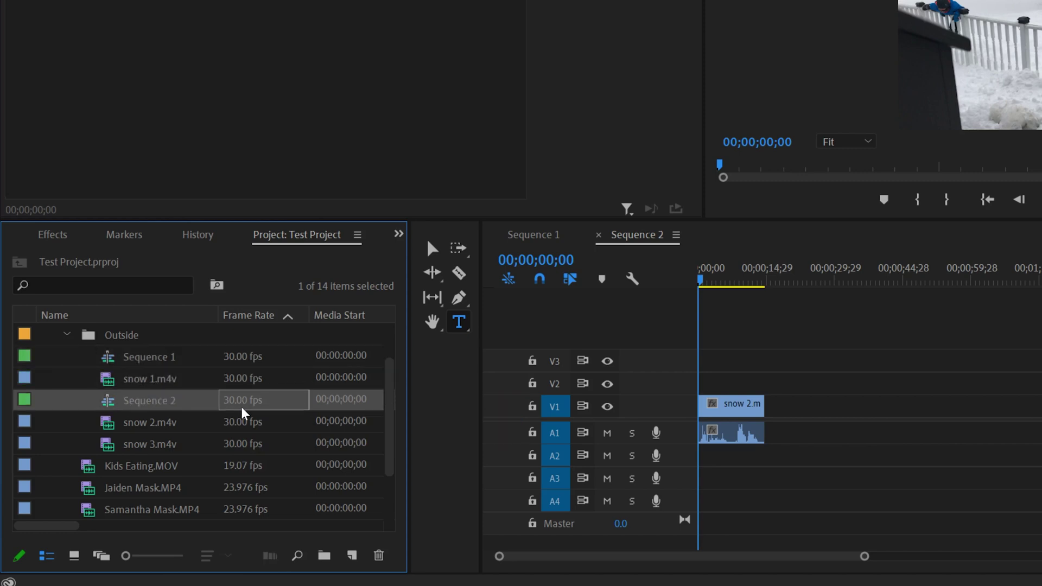
click(148, 360)
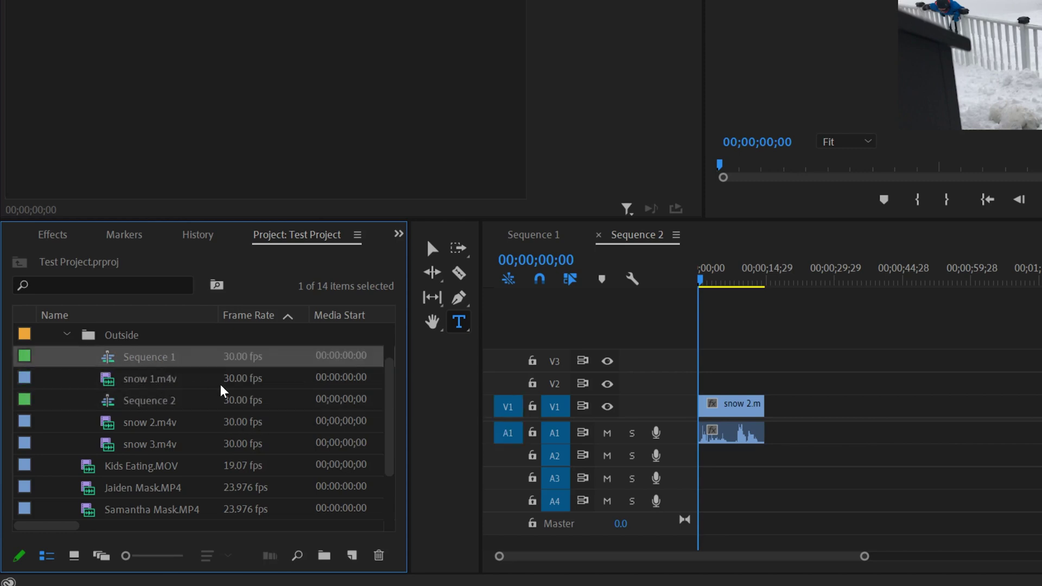
click(242, 378)
click(240, 421)
click(247, 446)
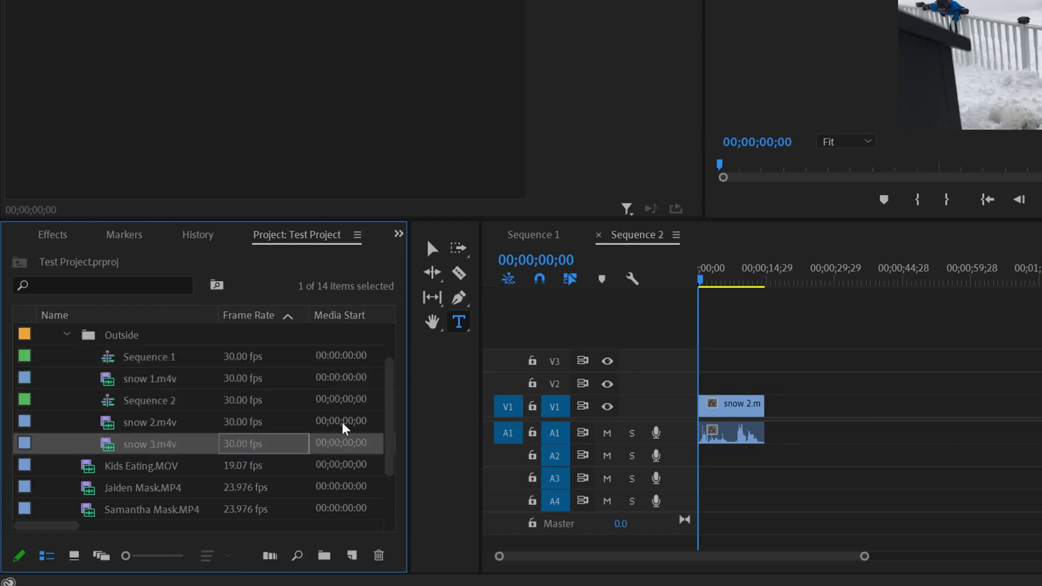
drag(391, 391, 391, 425)
click(245, 432)
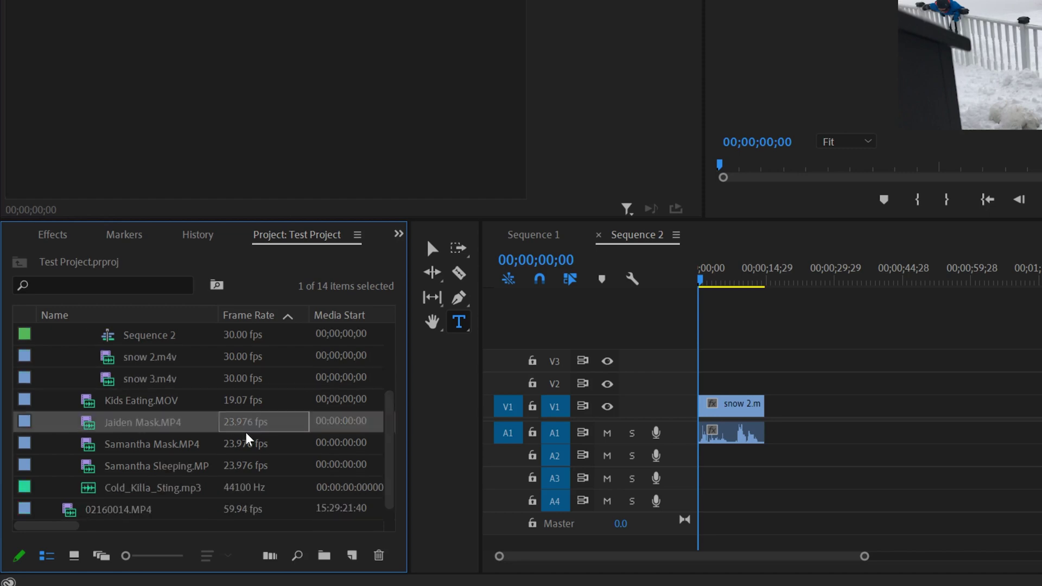
click(250, 449)
click(249, 468)
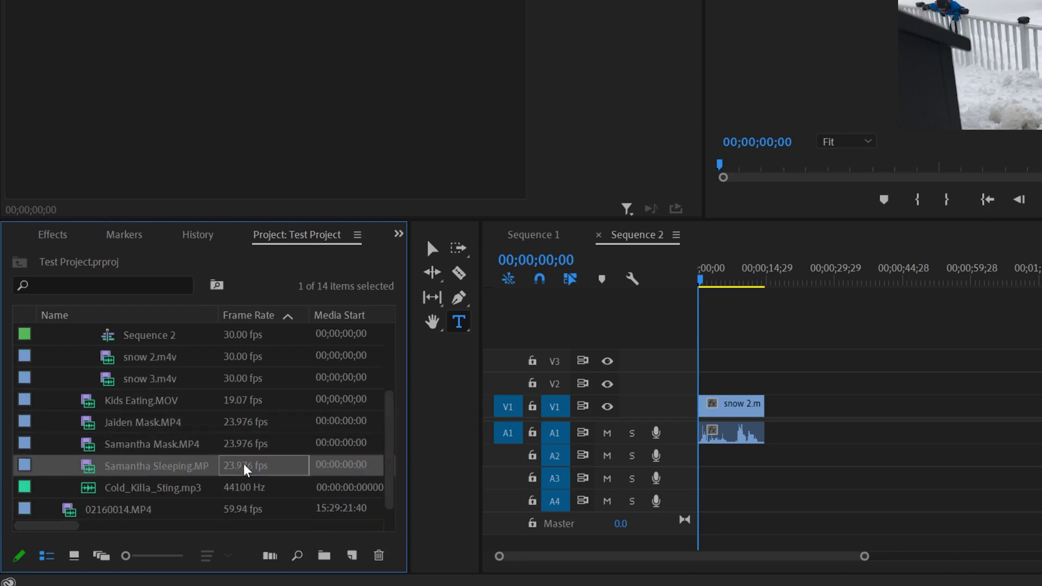
click(240, 510)
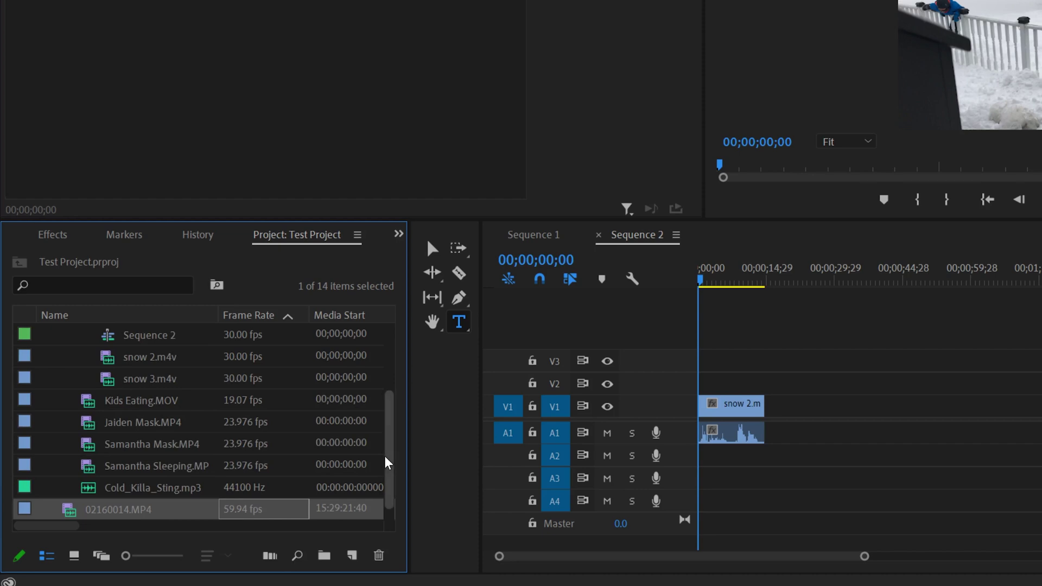
scroll(385, 459, up, 1)
scroll(380, 450, down, 1)
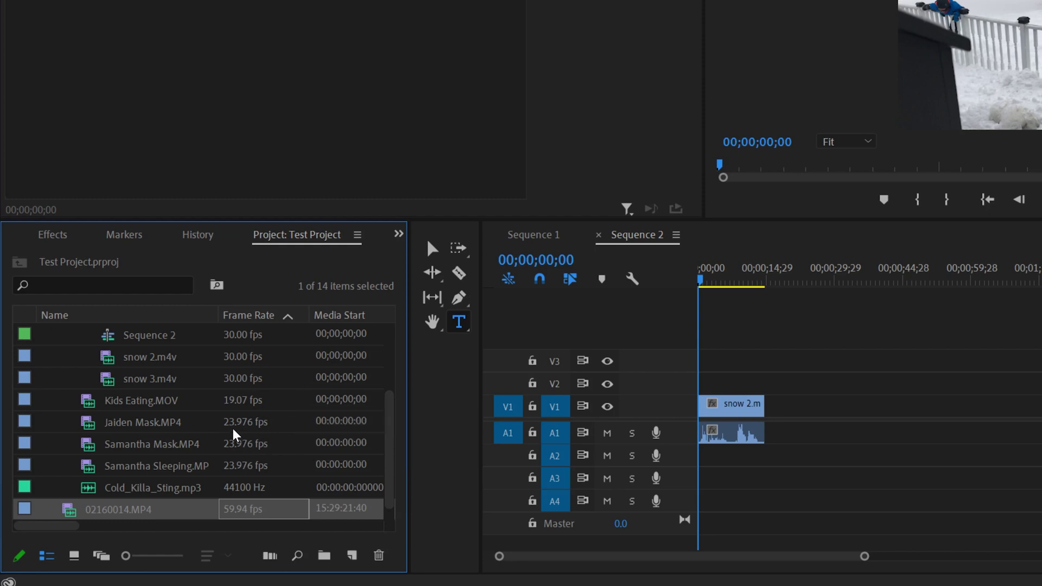
- Make a new sequence from Jaiden Mask.MP4 with New Sequence From Clip
click(168, 429)
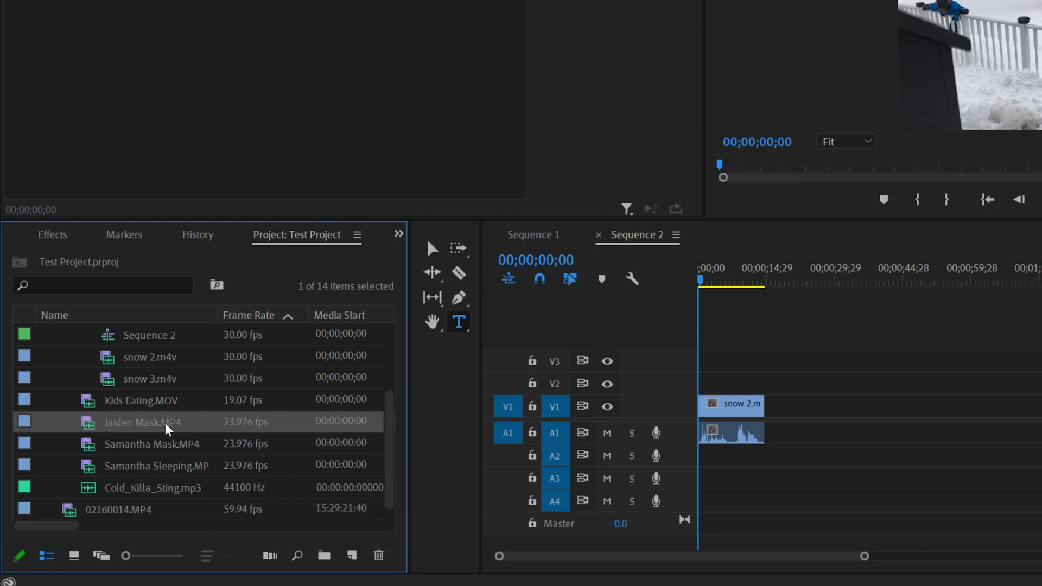
right_click(187, 427)
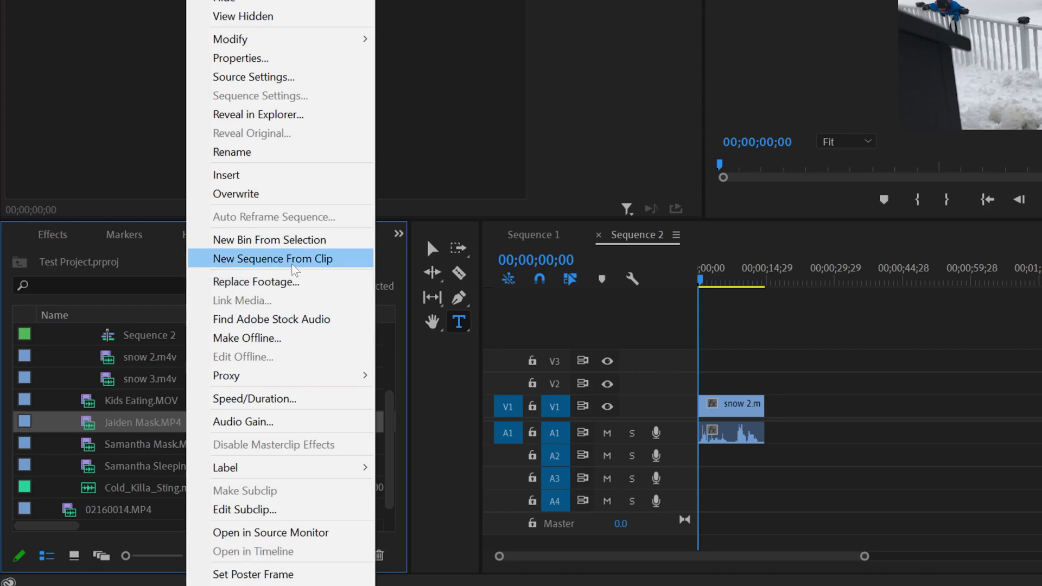
click(294, 264)
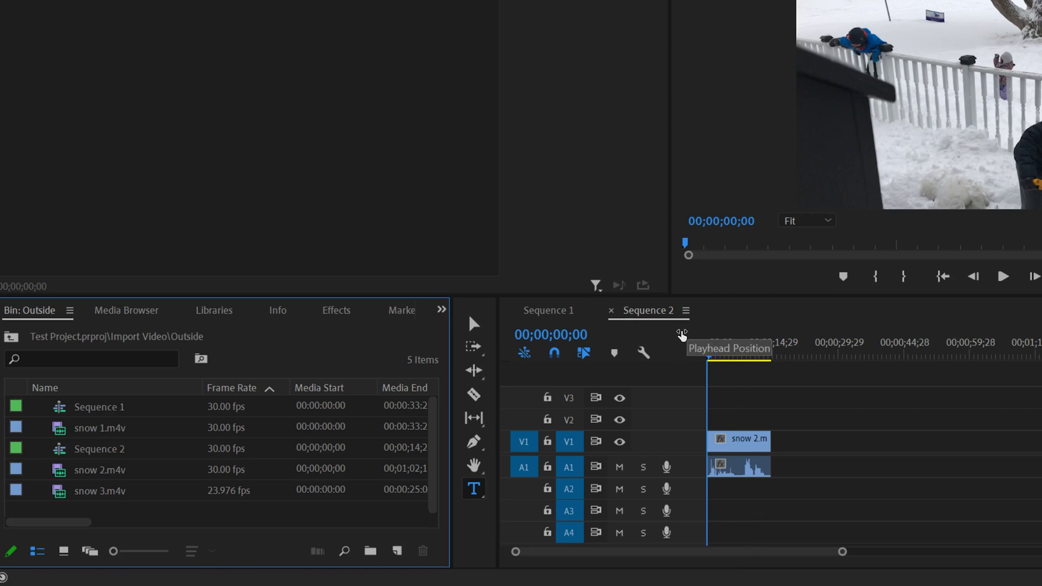
- Close the Sequence 2 and Sequence 1 timeline tabs, then reopen Sequence 1 from the bin
click(611, 310)
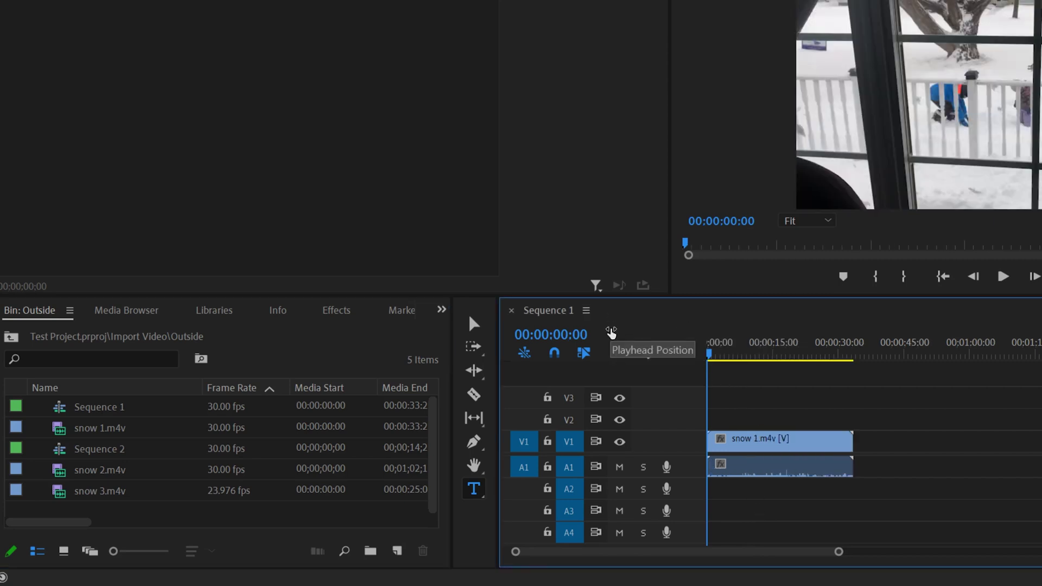
click(511, 310)
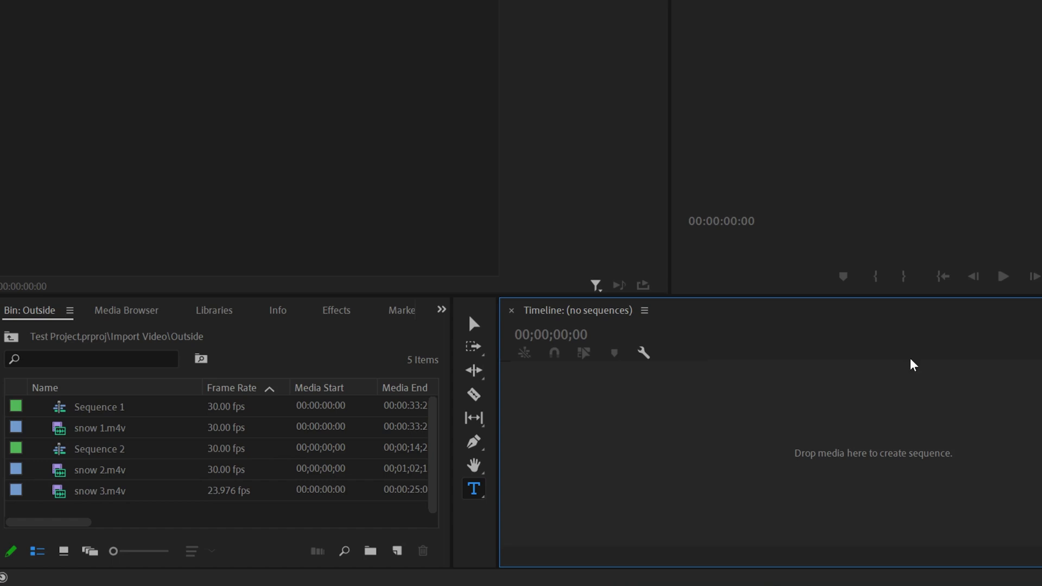
click(89, 415)
click(90, 451)
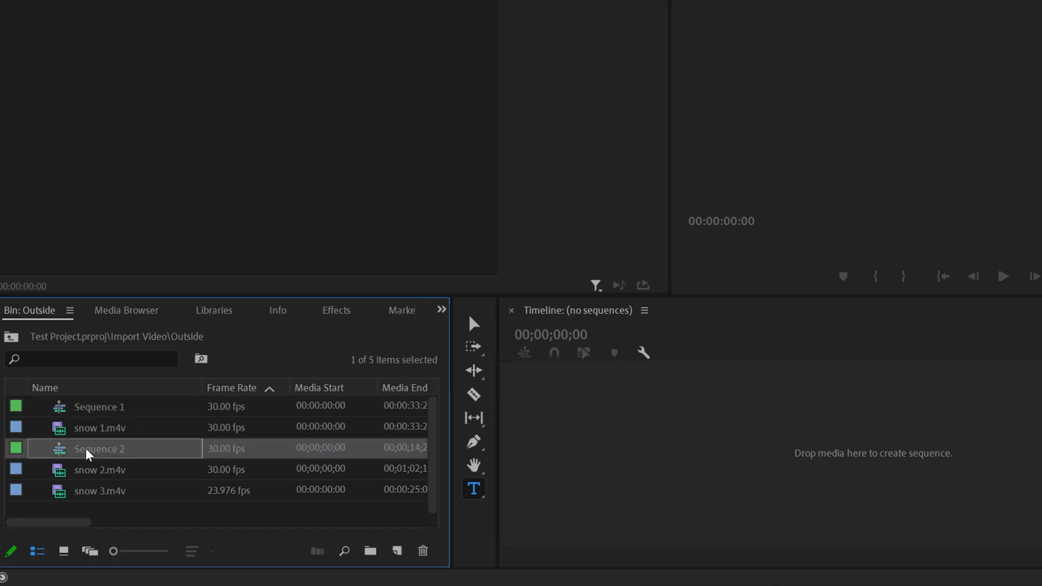
double_click(61, 409)
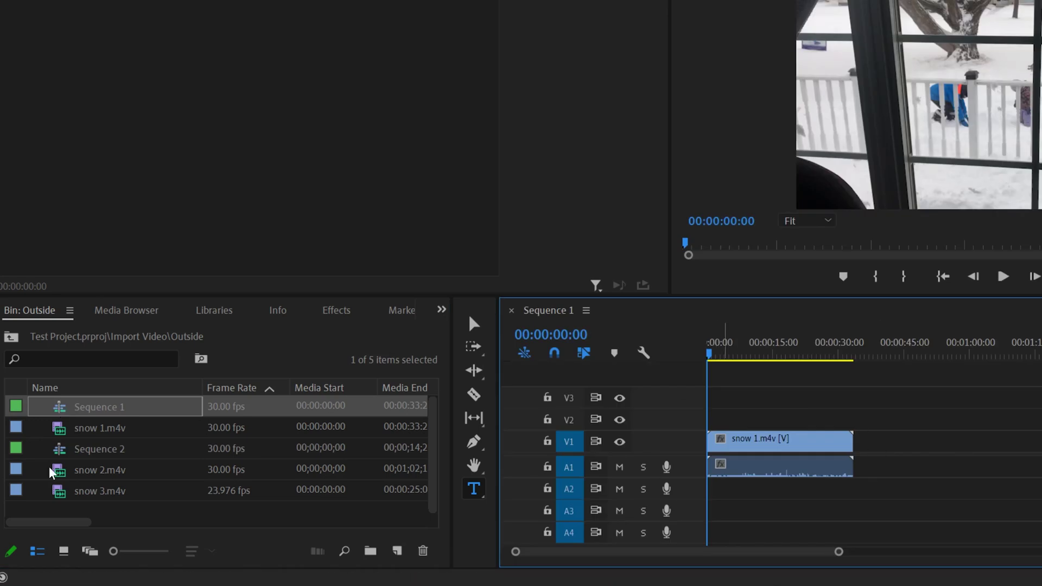
click(88, 416)
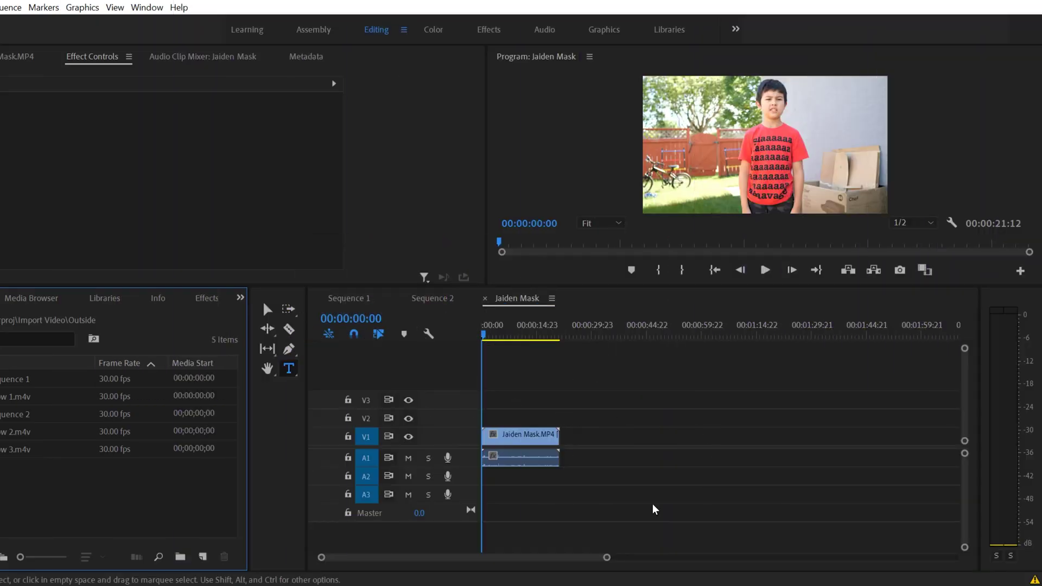
- Open Jaiden Mask's Sequence Settings, keeping Custom editing mode and the 23.976 fps timebase
click(583, 412)
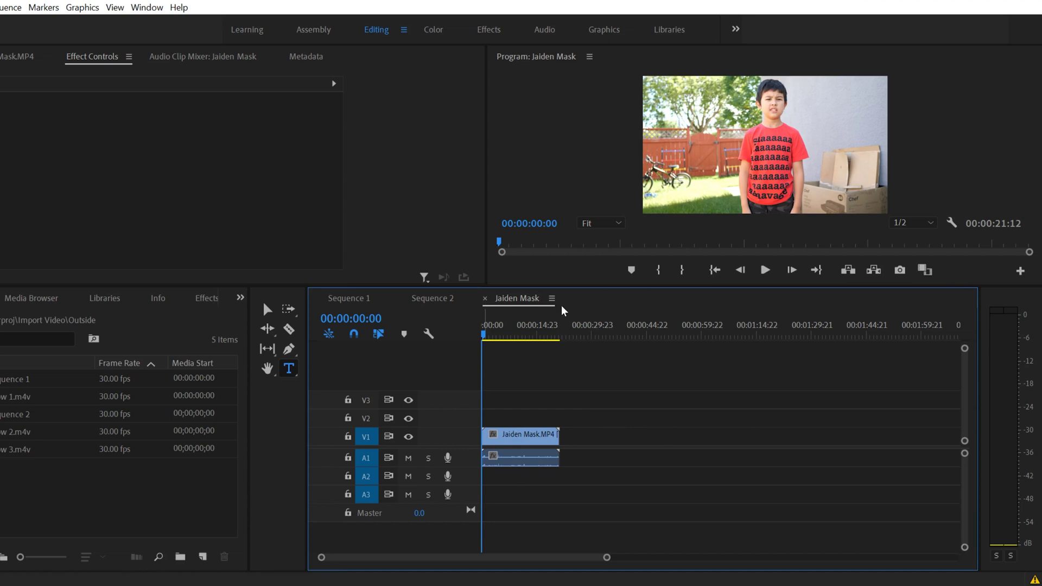
click(82, 22)
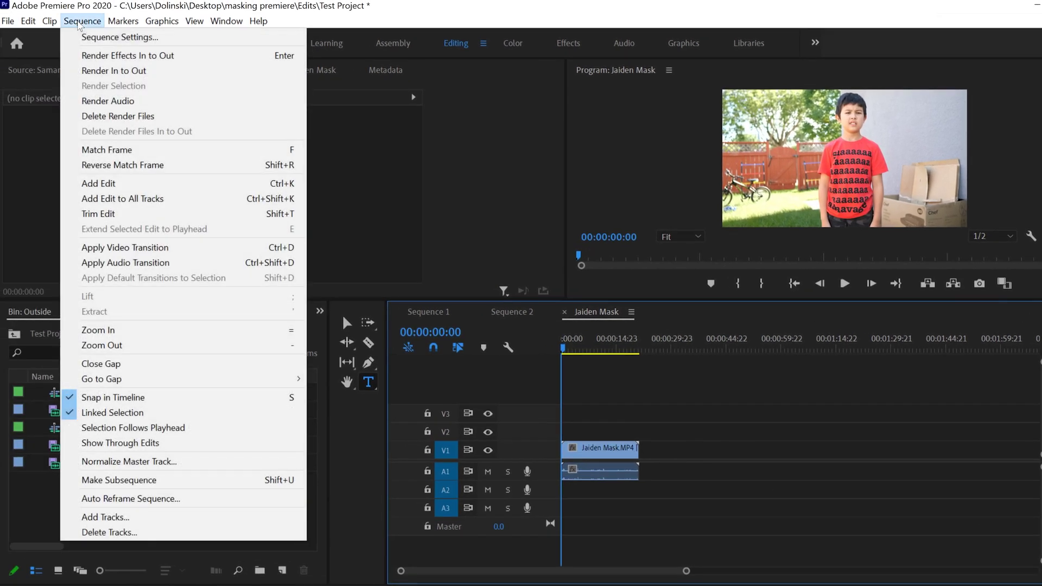
click(109, 38)
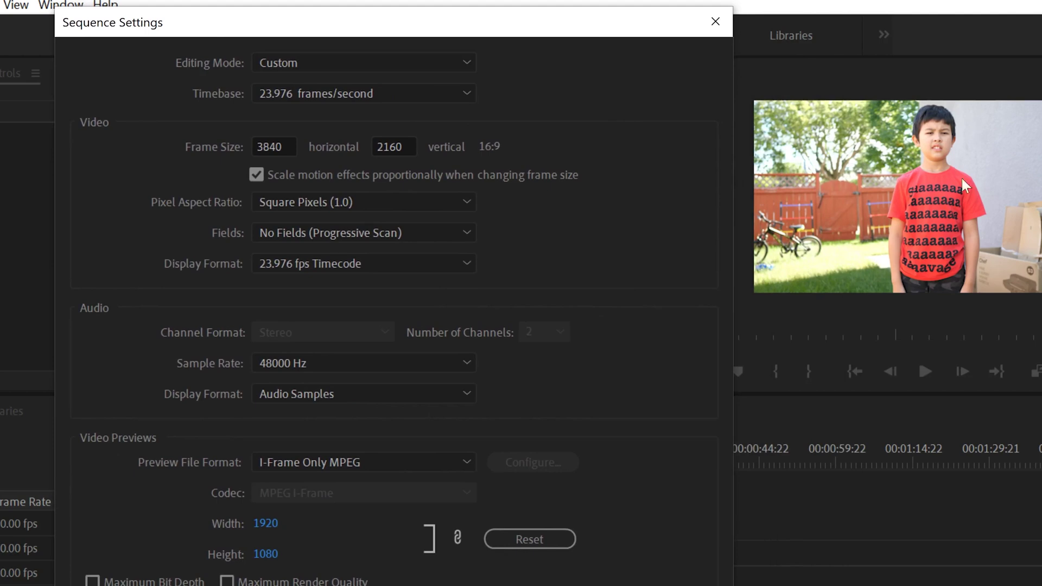
click(467, 61)
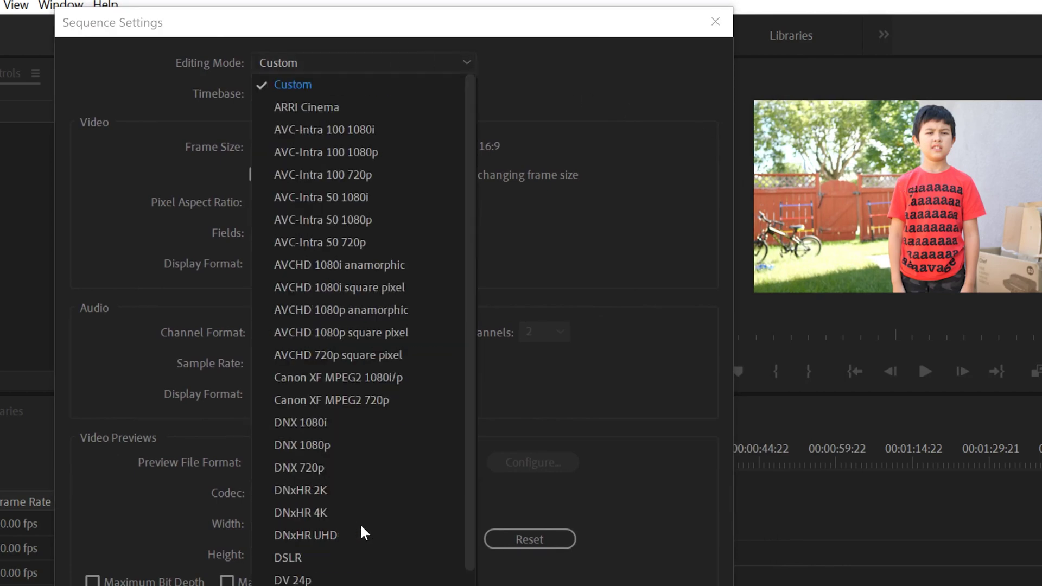
click(399, 65)
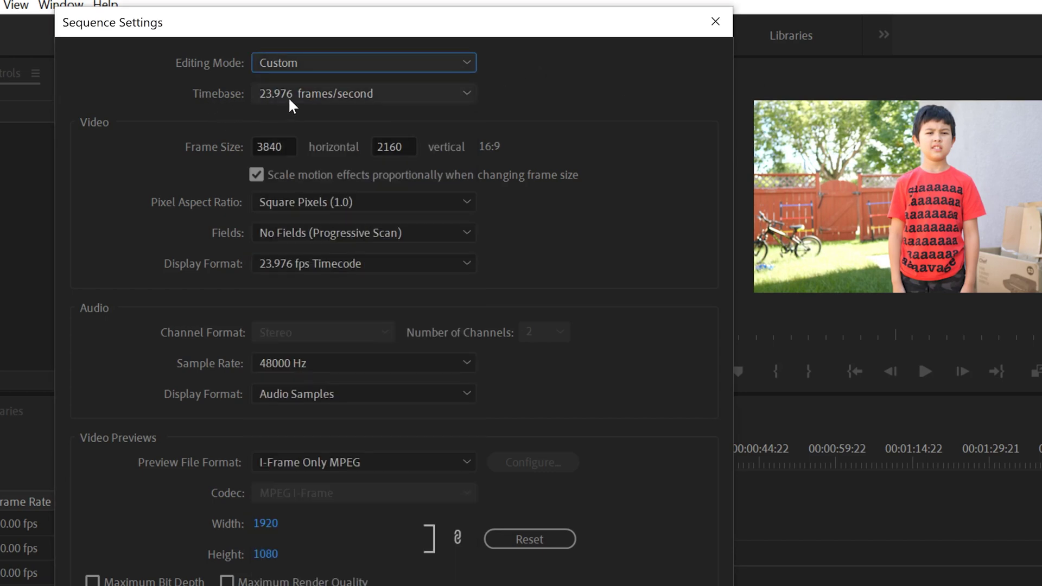
click(465, 94)
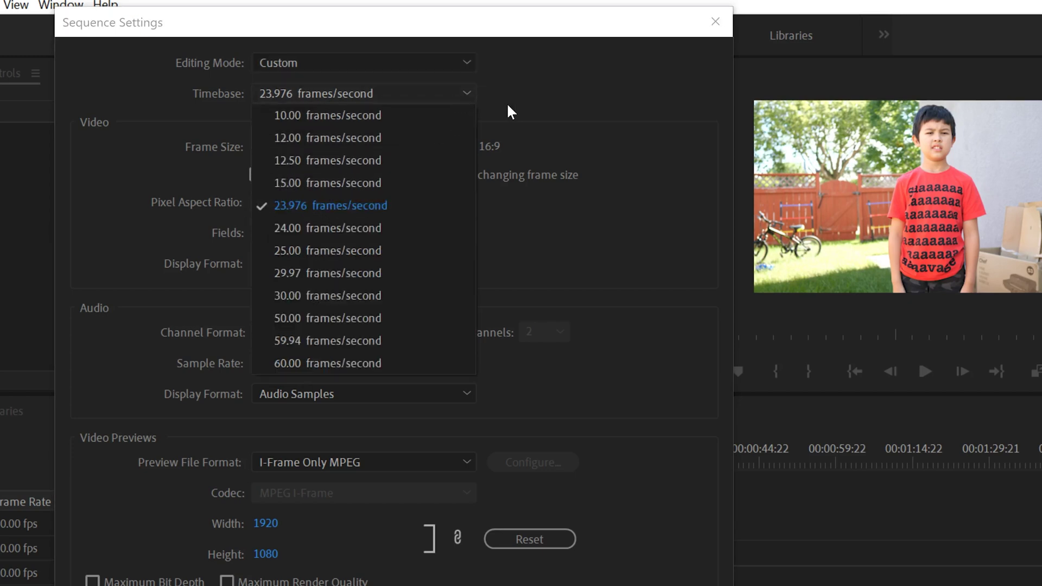
click(389, 96)
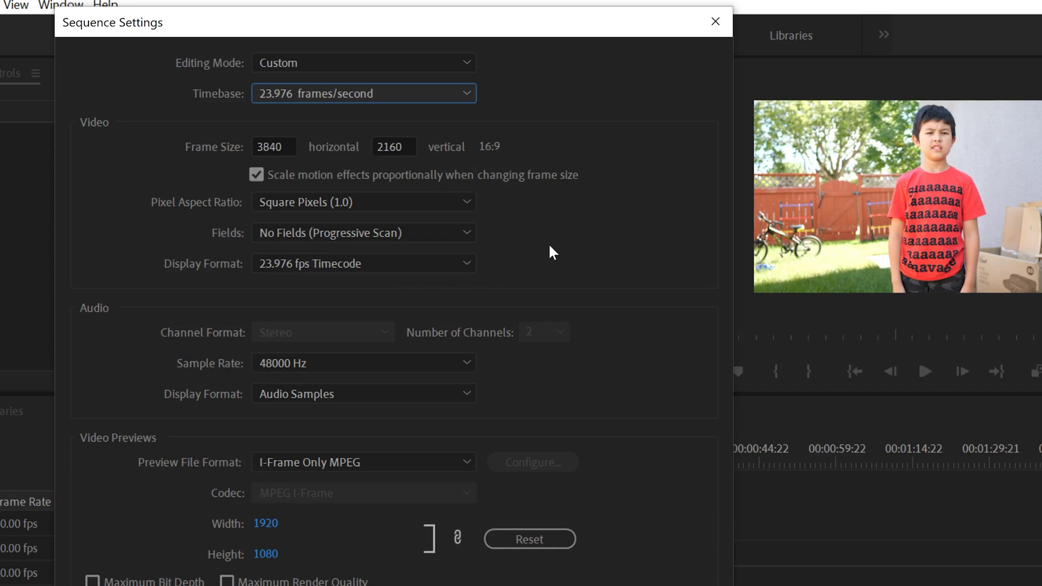
- Set Frame Size to 1080 horizontal by 1920 vertical, giving a 9:16 aspect
click(259, 146)
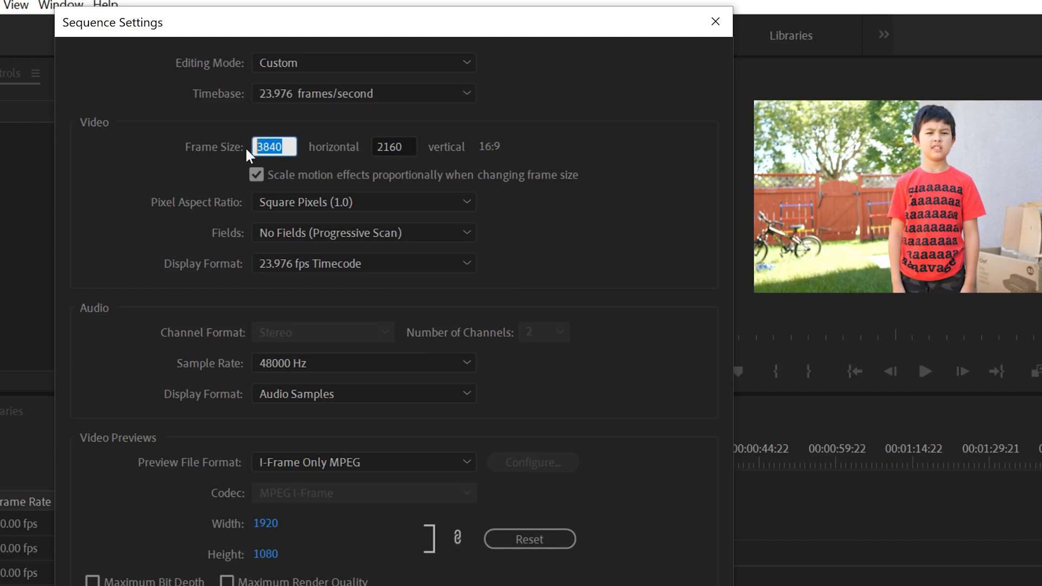
text(190)
text(20)
click(393, 154)
text(1080)
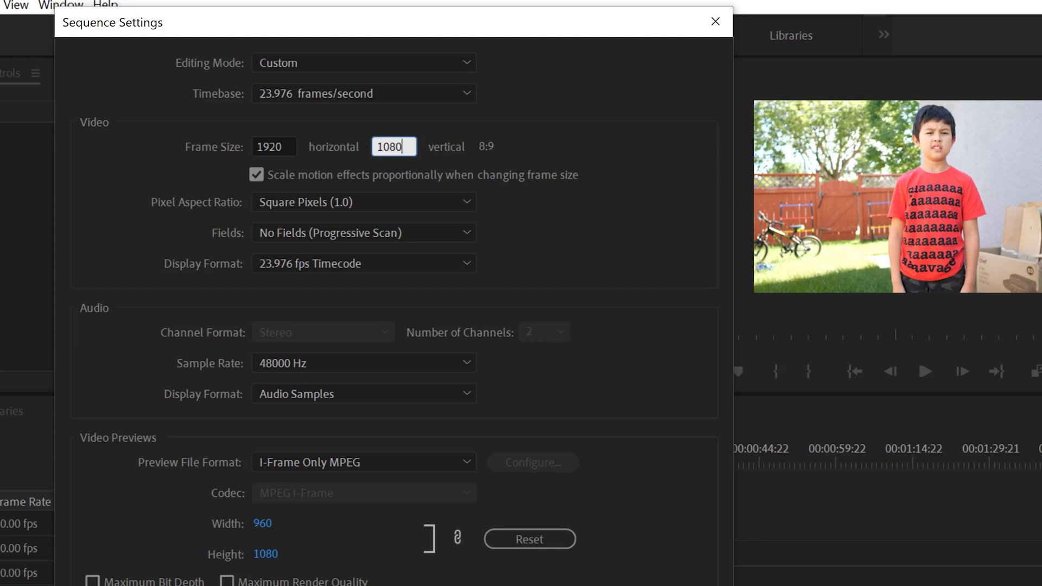
click(656, 142)
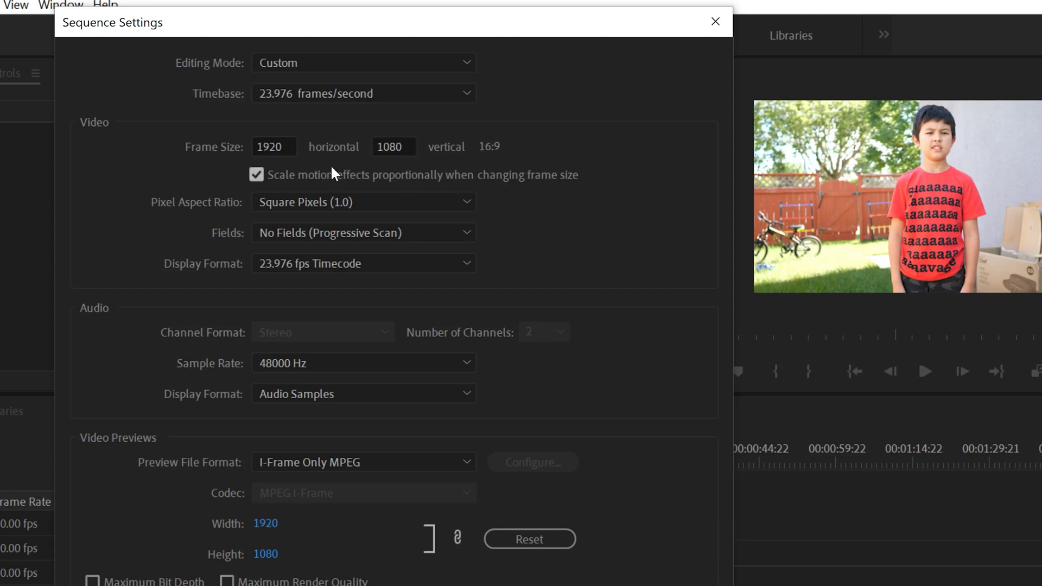
drag(285, 146, 218, 145)
text(1080)
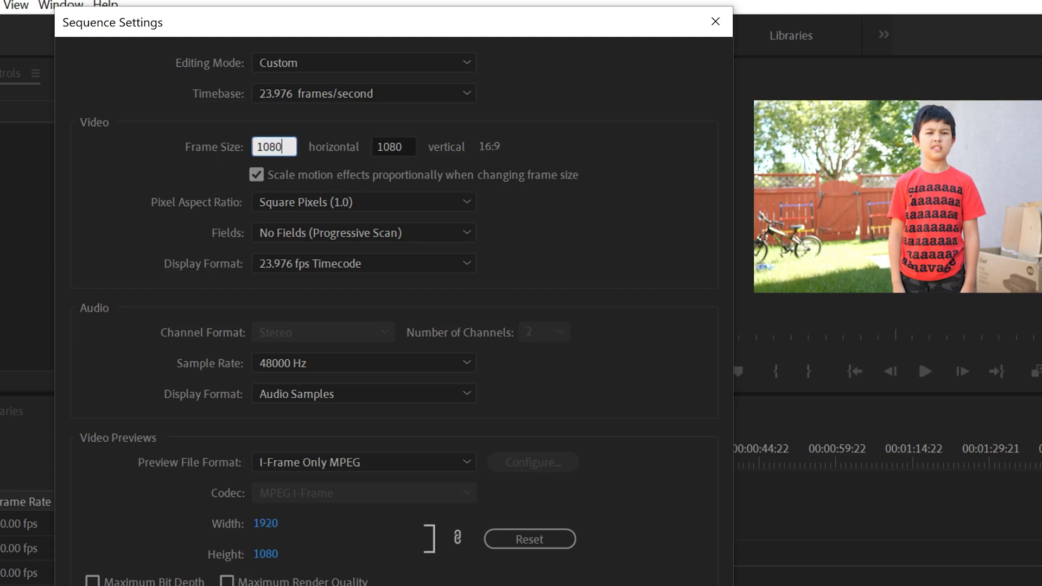
click(562, 75)
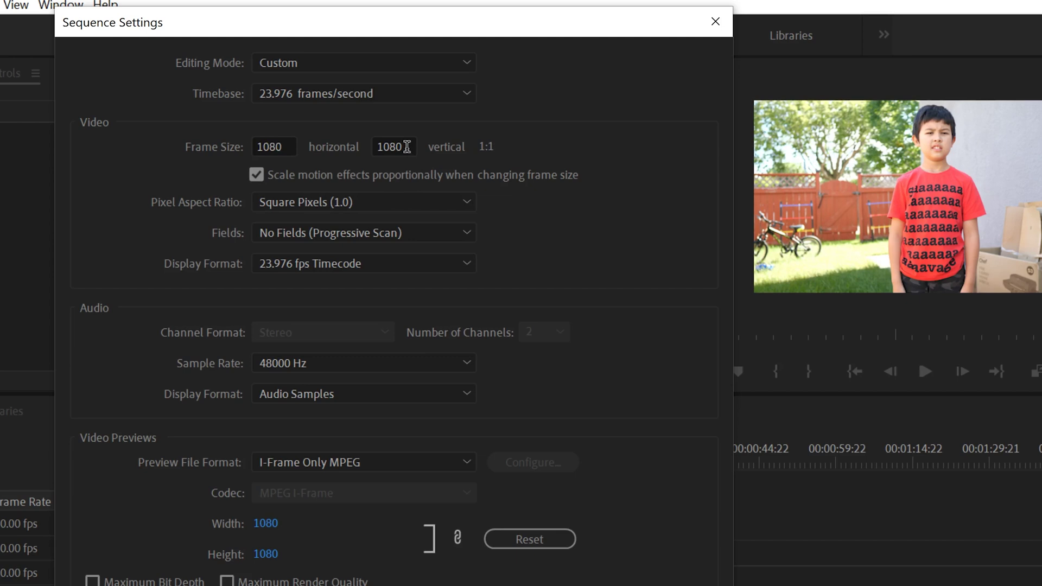
drag(406, 146, 372, 153)
text(1920)
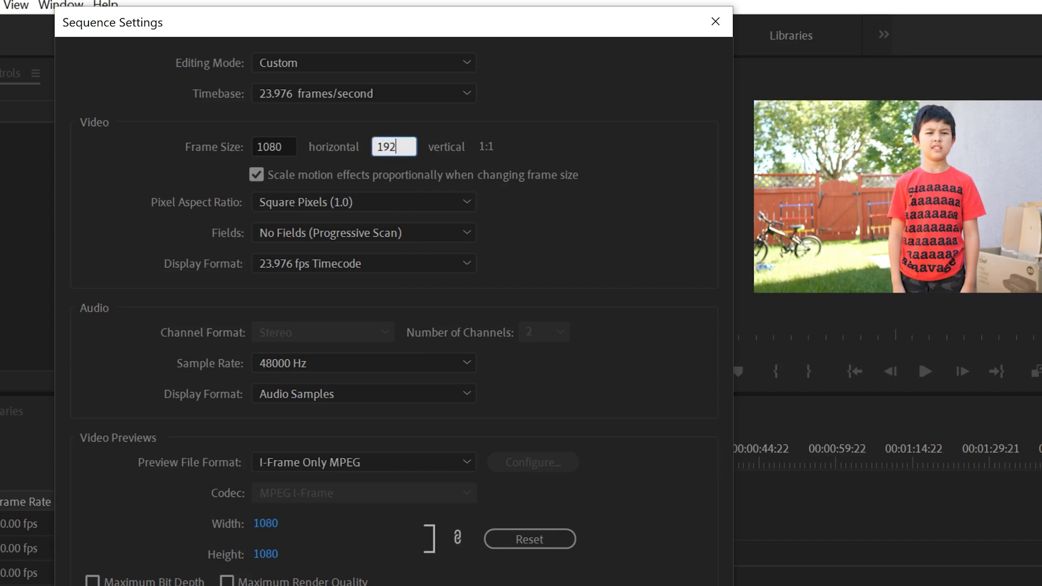
click(557, 117)
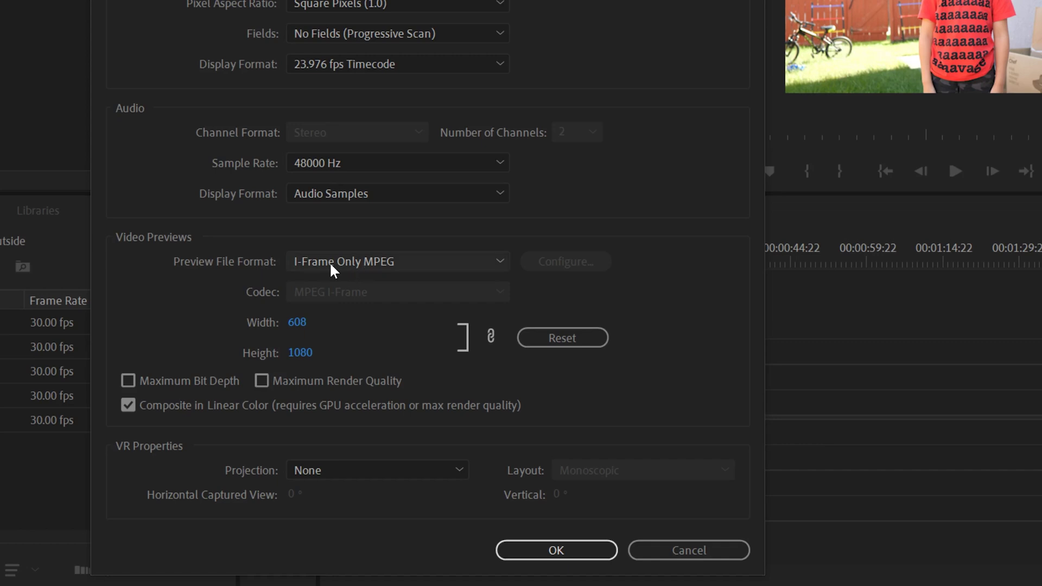
- Confirm the new sequence settings with OK and accept deleting all previews
click(433, 268)
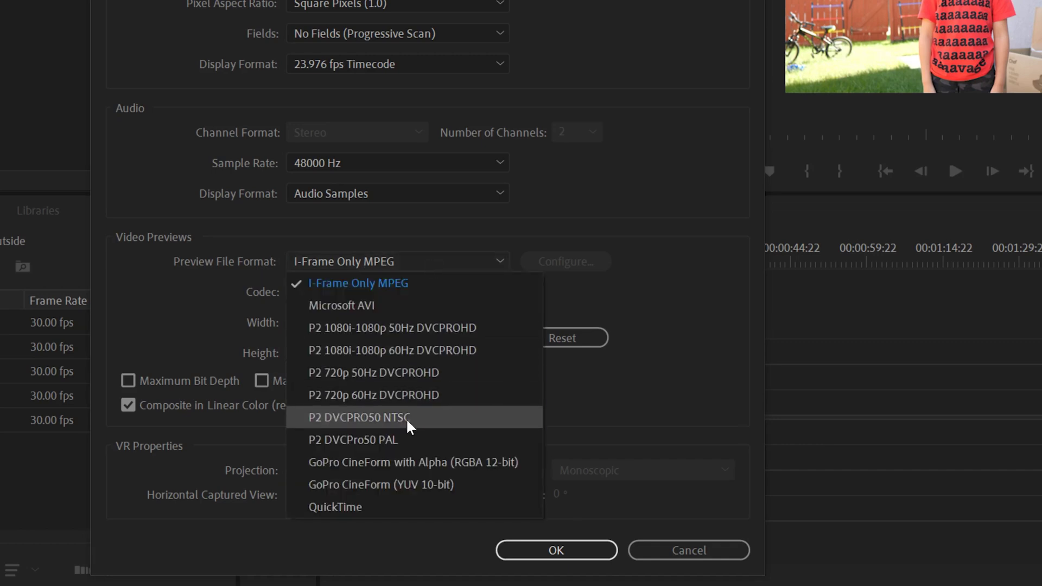
click(573, 225)
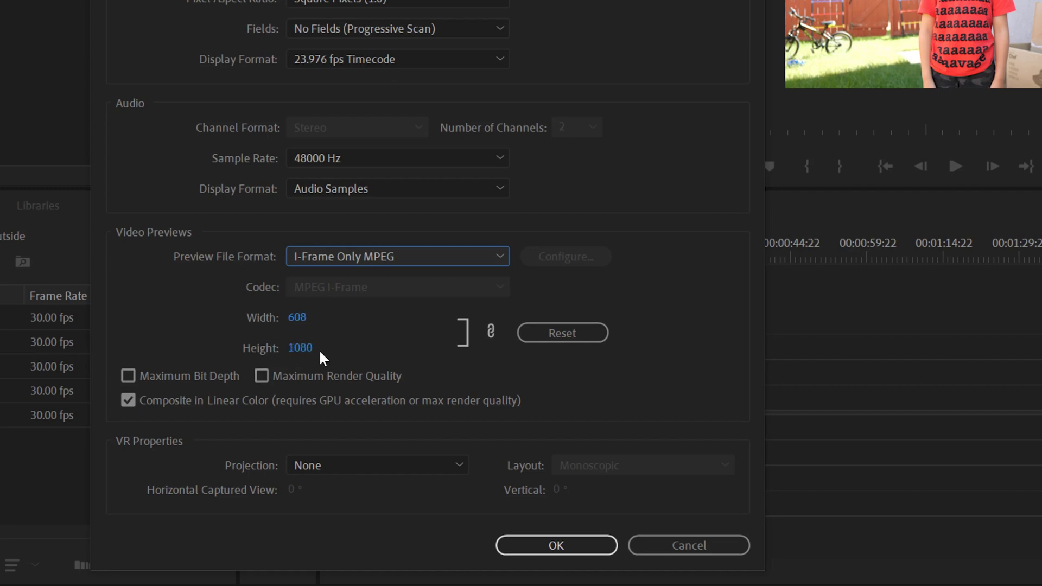
click(300, 347)
click(442, 332)
click(554, 547)
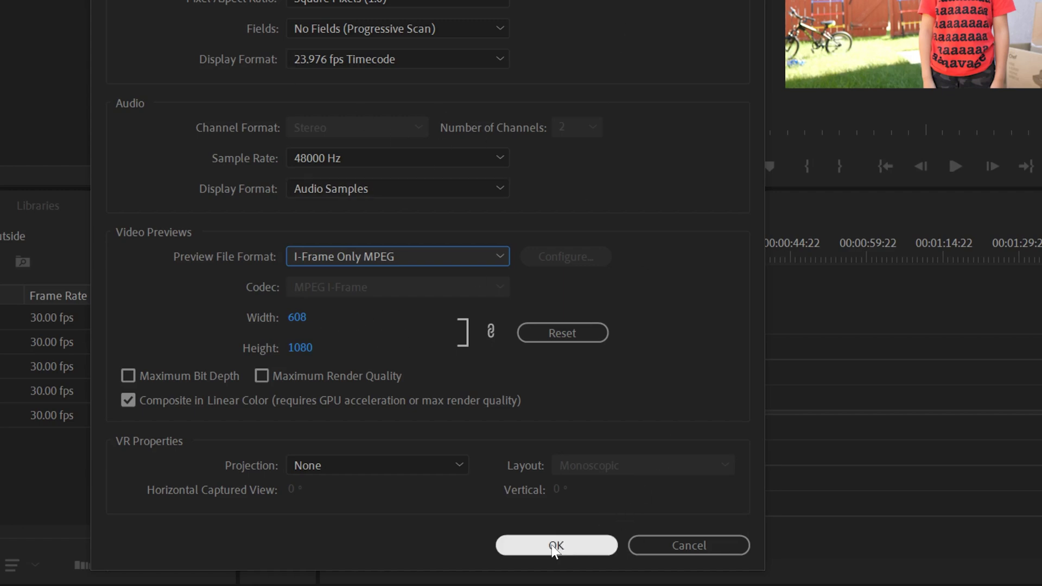
click(555, 547)
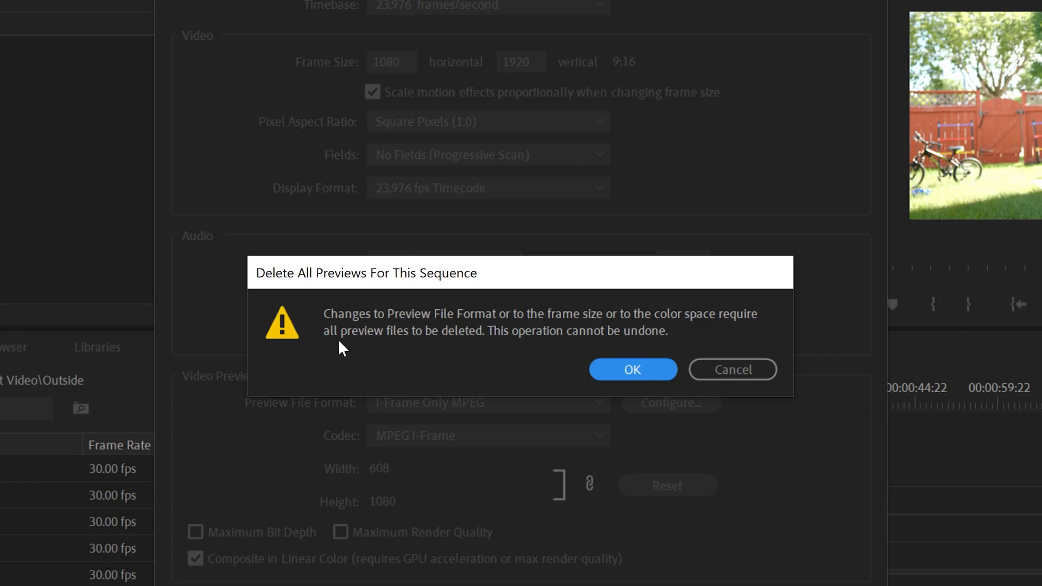
click(631, 372)
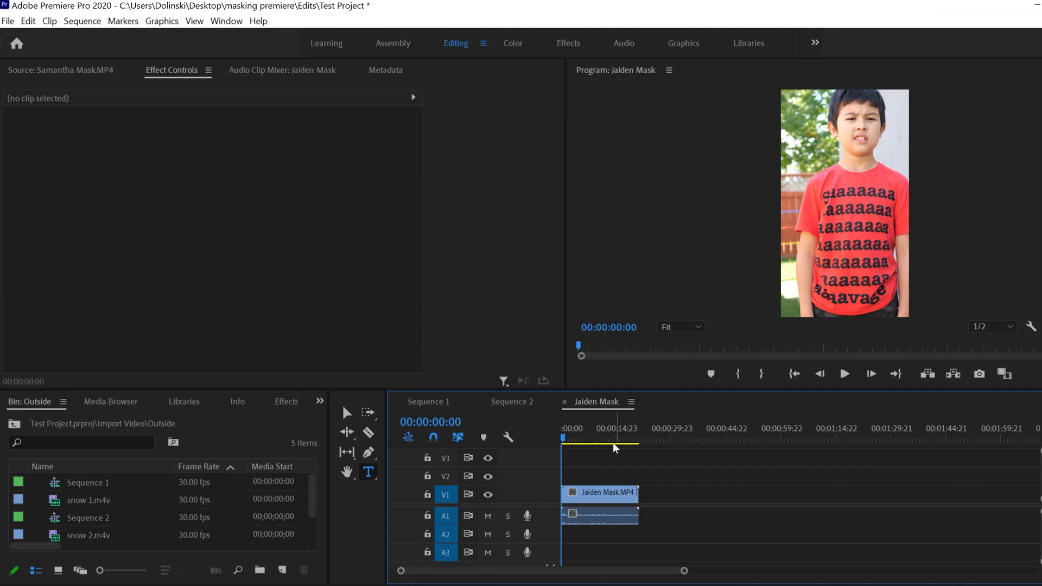
- Shift the Jaiden clip's Position X left and reduce its Scale to about 93
click(597, 494)
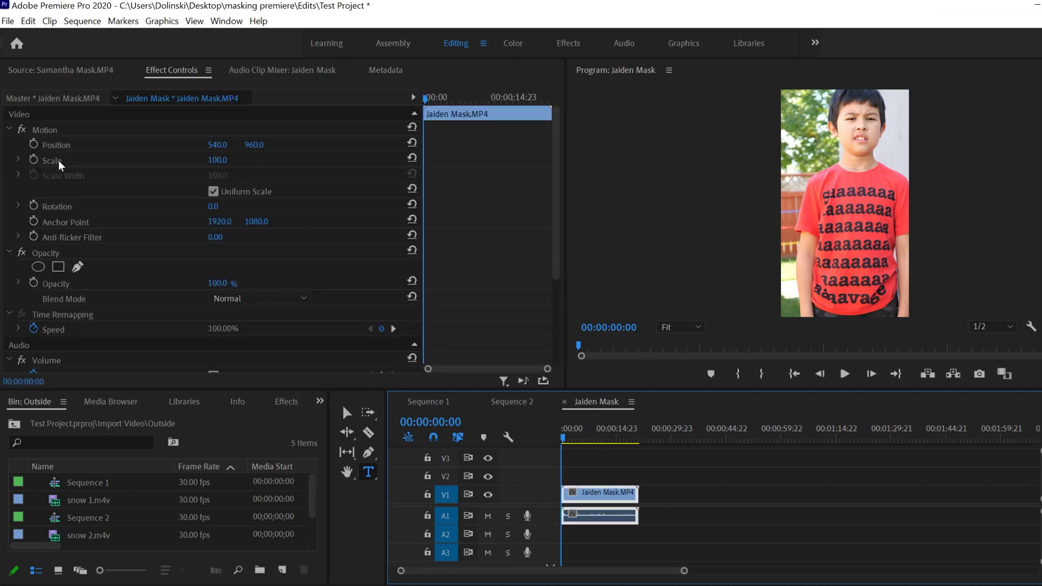
drag(211, 145, 152, 145)
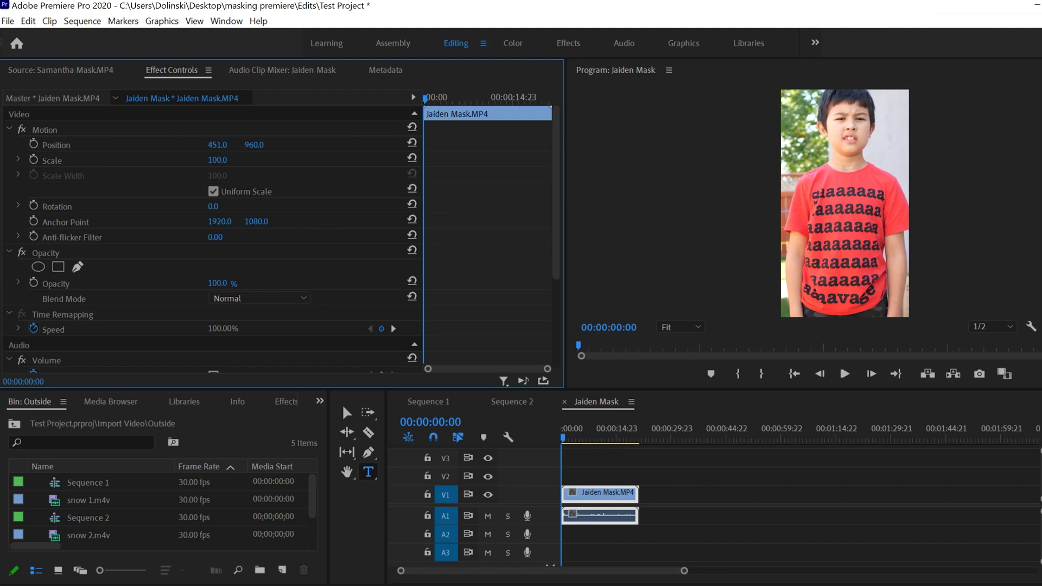
drag(223, 163, 271, 144)
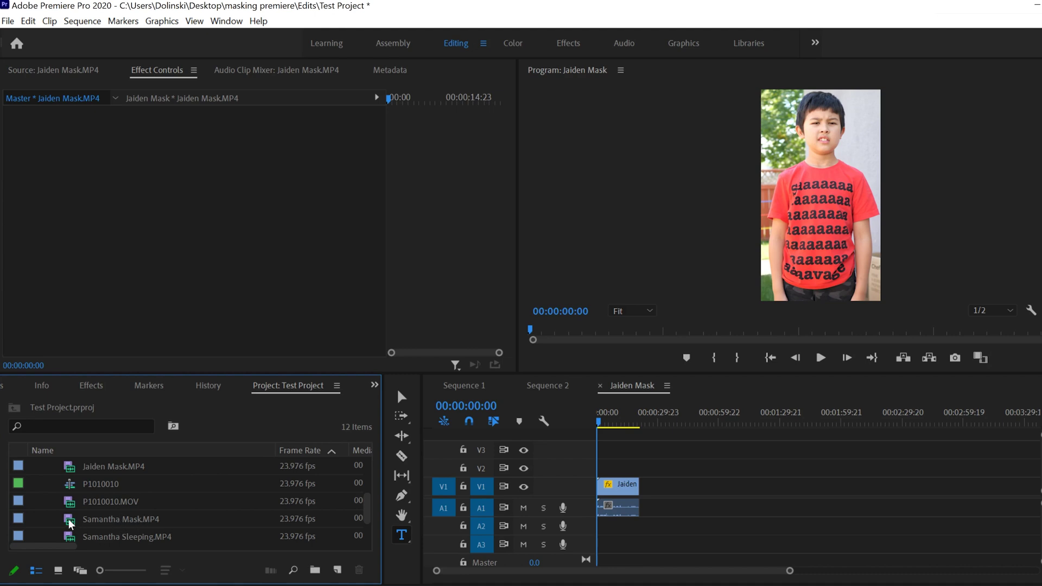
- Place Samantha Mask.MP4 on V1 after Jaiden and scale it up to fill the frame
drag(115, 521, 645, 492)
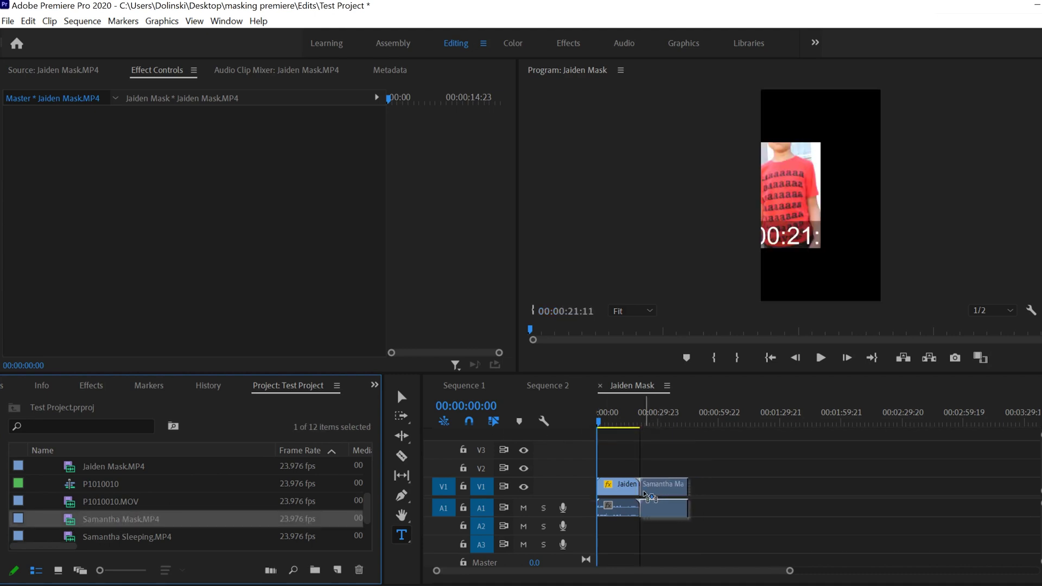
click(655, 419)
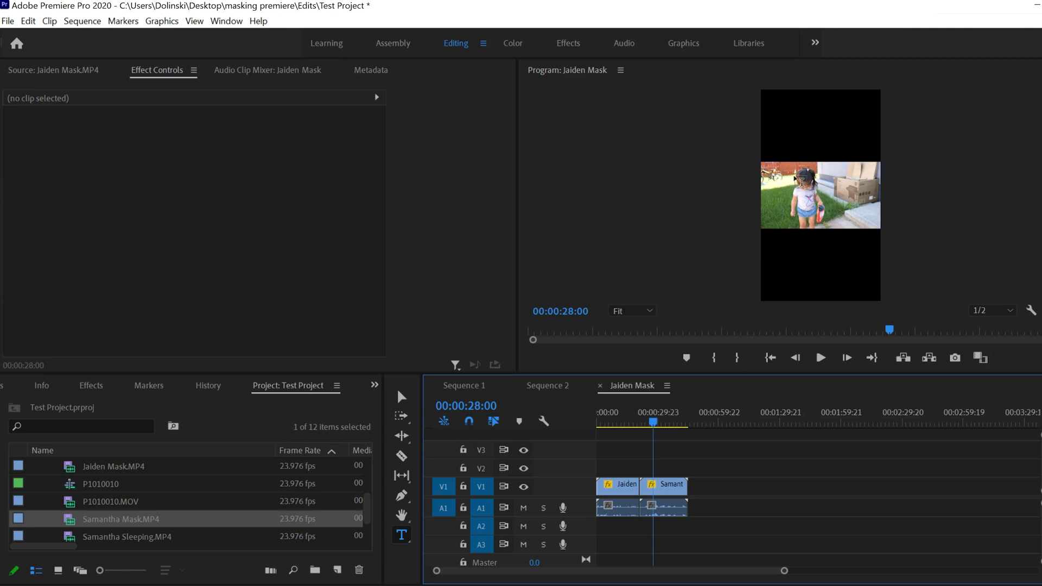
click(667, 488)
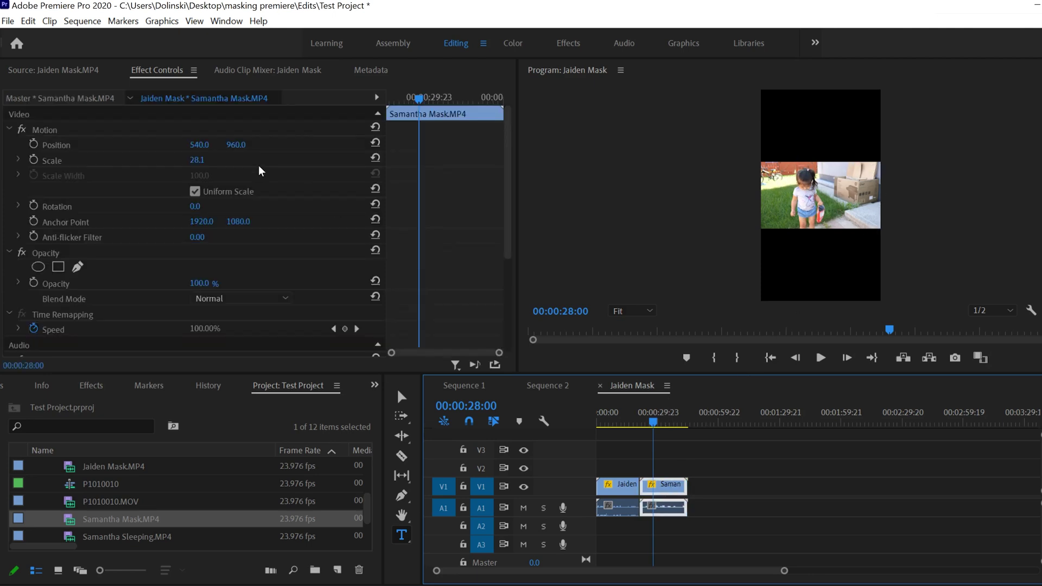
drag(196, 159, 288, 145)
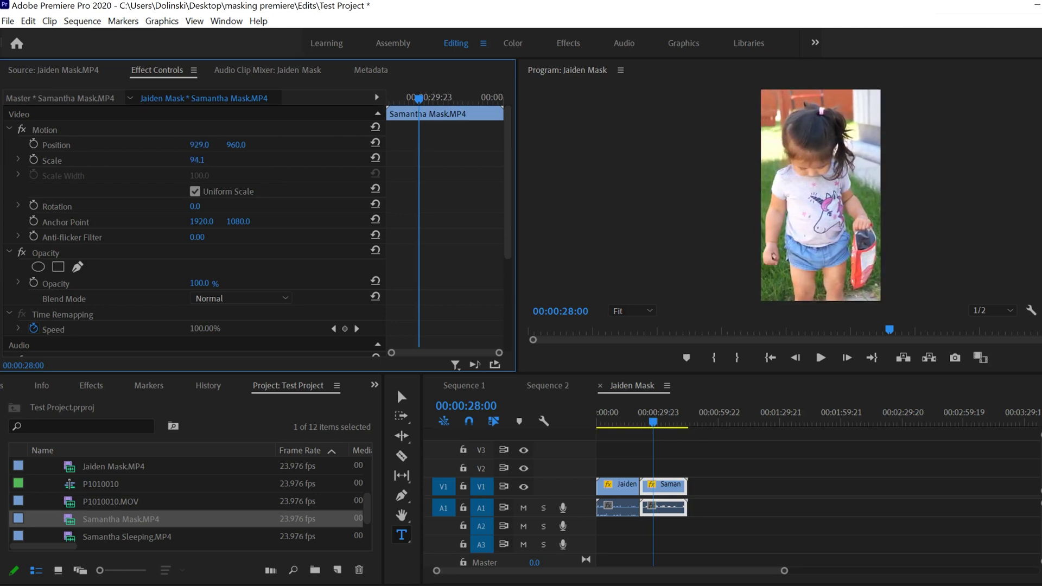
click(651, 419)
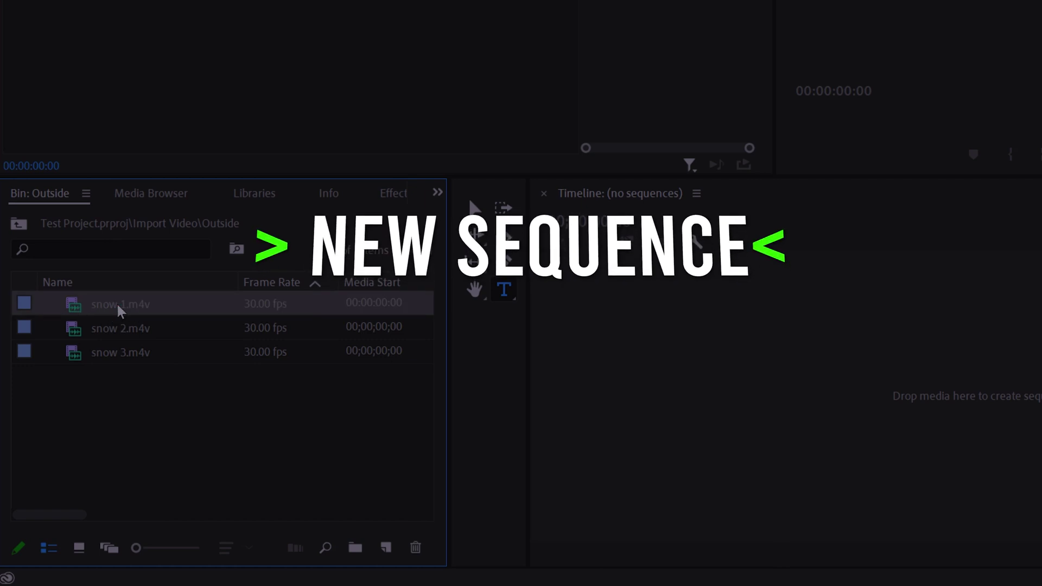
- Create a sequence from snow 1.m4v and interpret the footage at 23.976 fps
drag(74, 310, 812, 415)
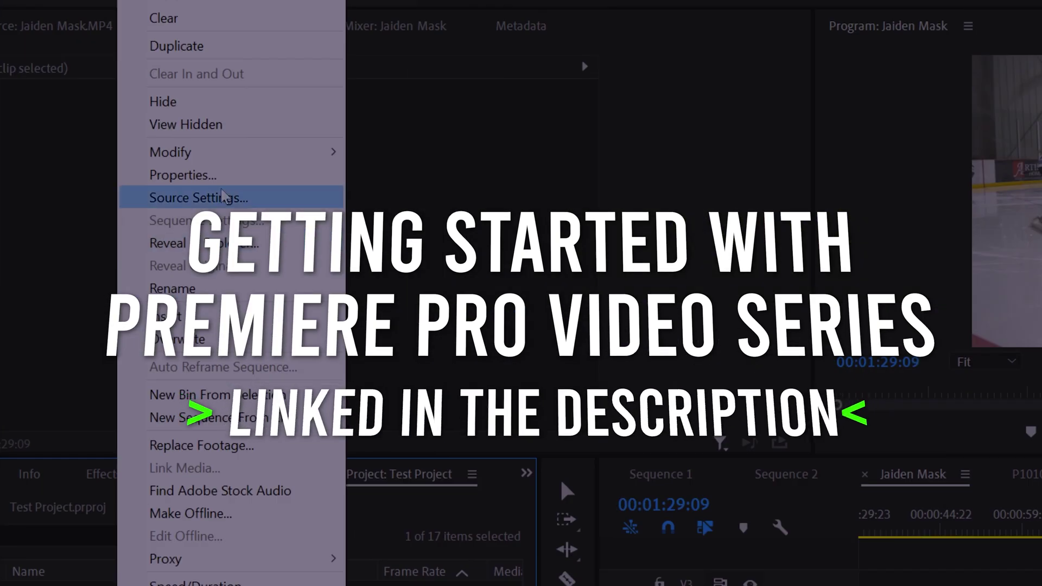
mouse_move(228, 152)
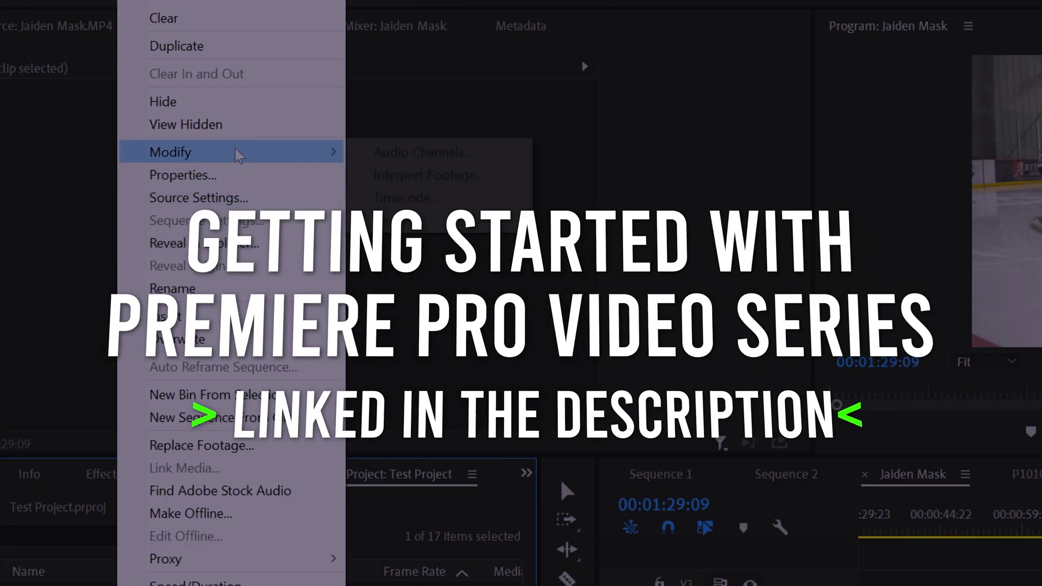
click(429, 172)
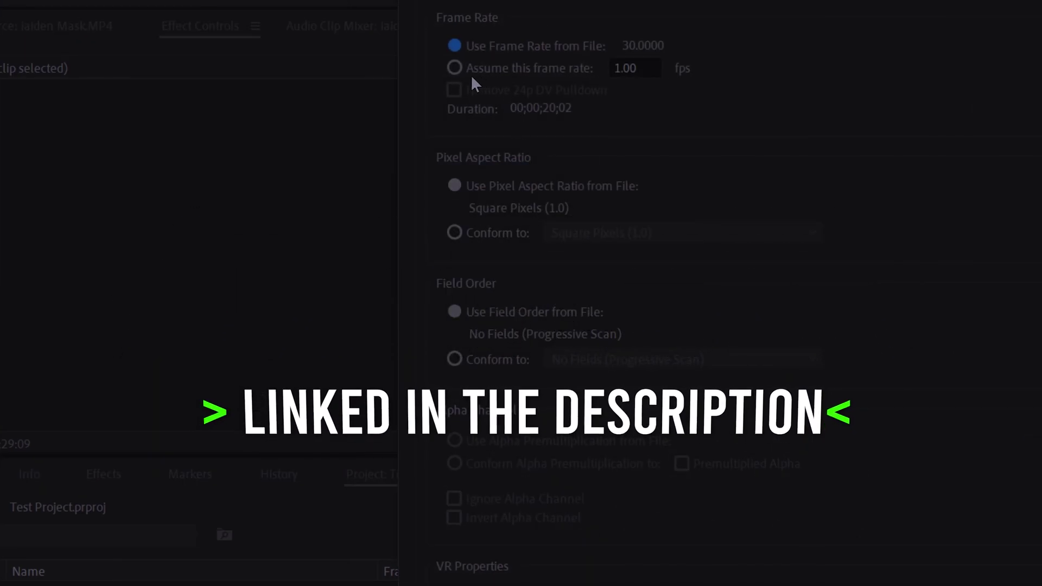
click(455, 68)
text(23.976)
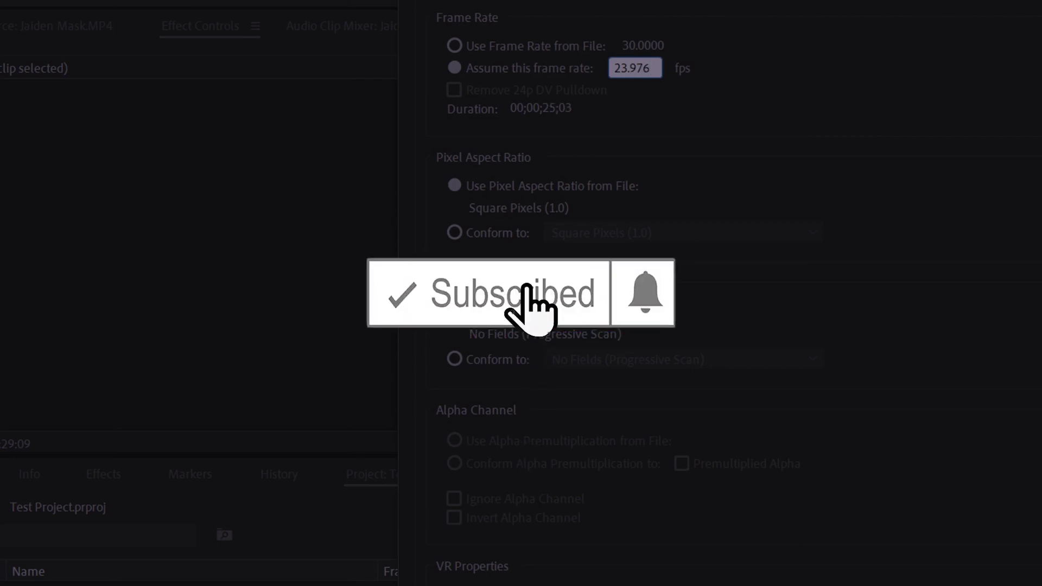
key(Return)
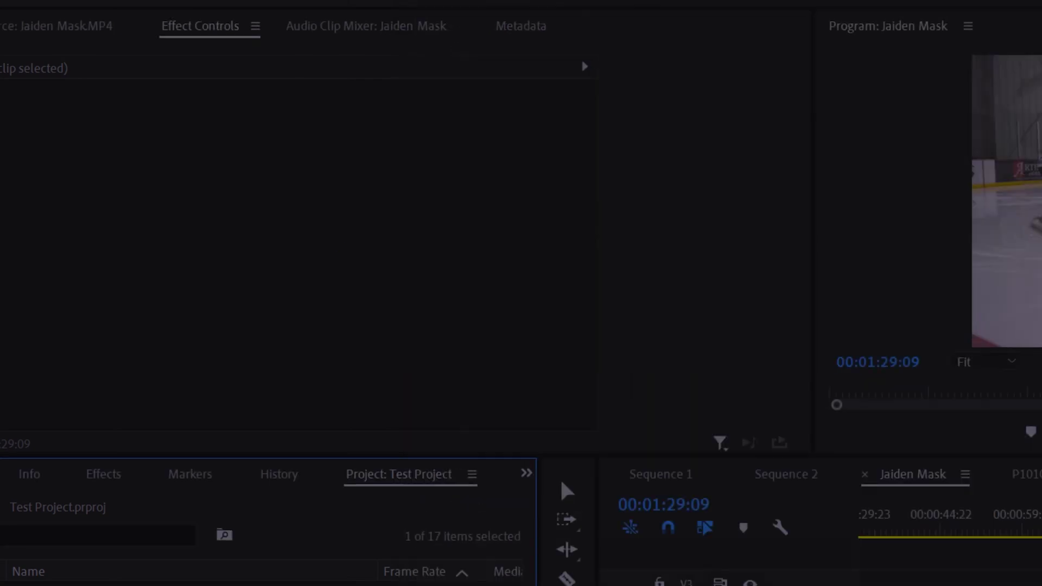